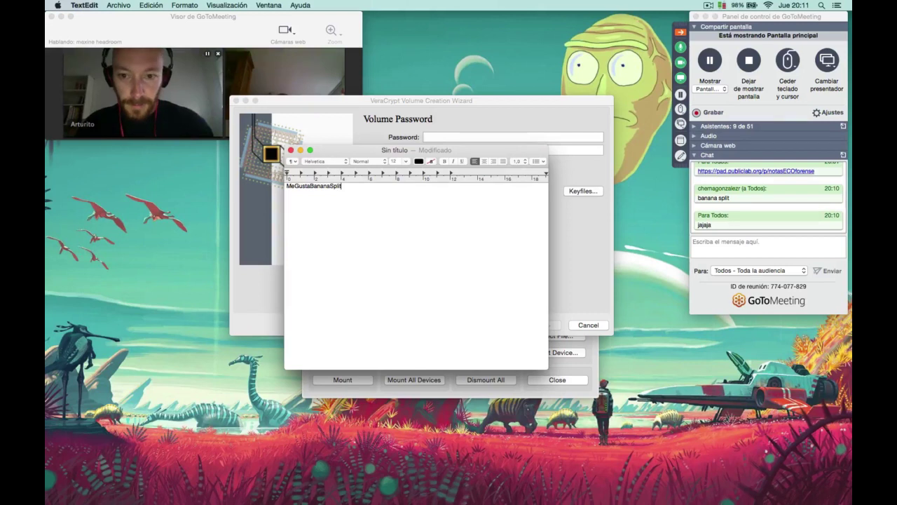
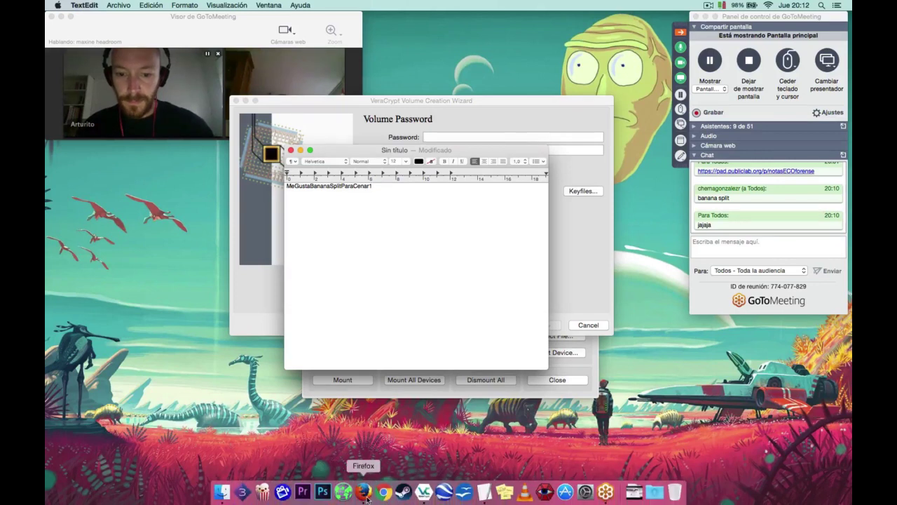
In Firefox, search for a password checker and open How Secure Is My Password?
click(364, 495)
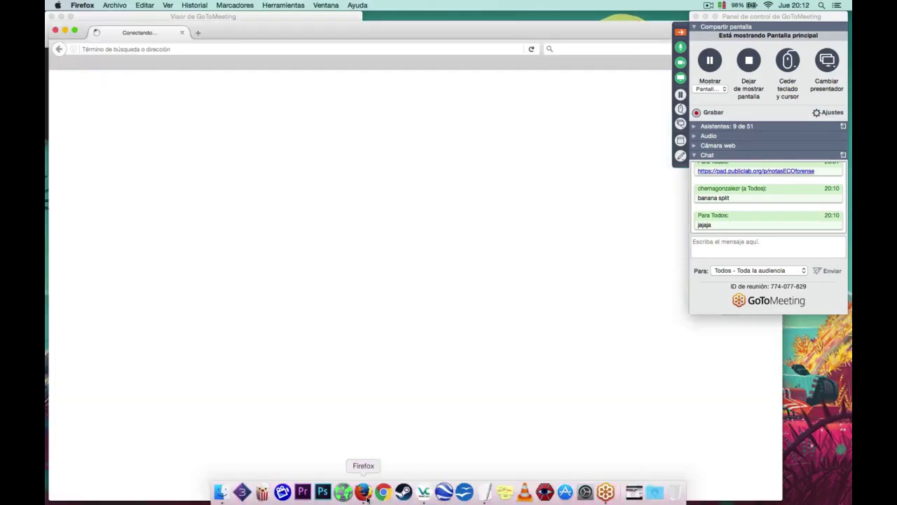
key(super+l)
text(paswor)
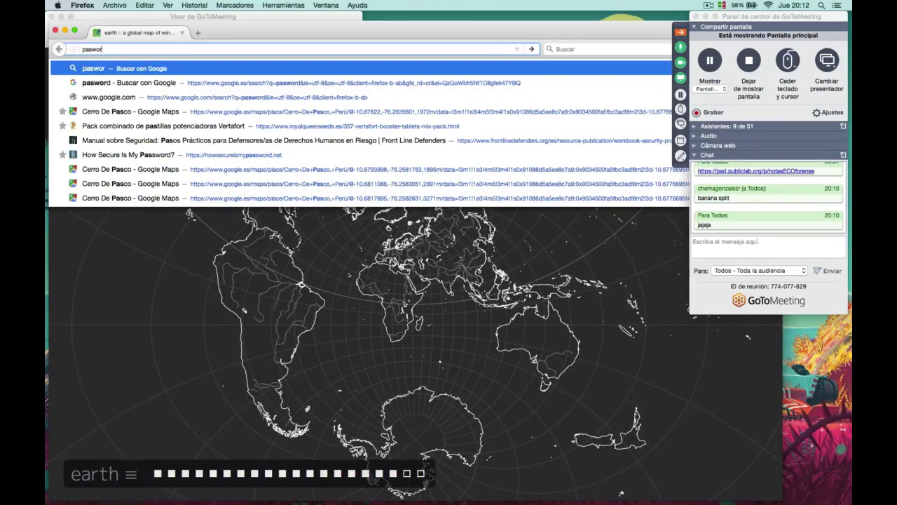
text(d ch)
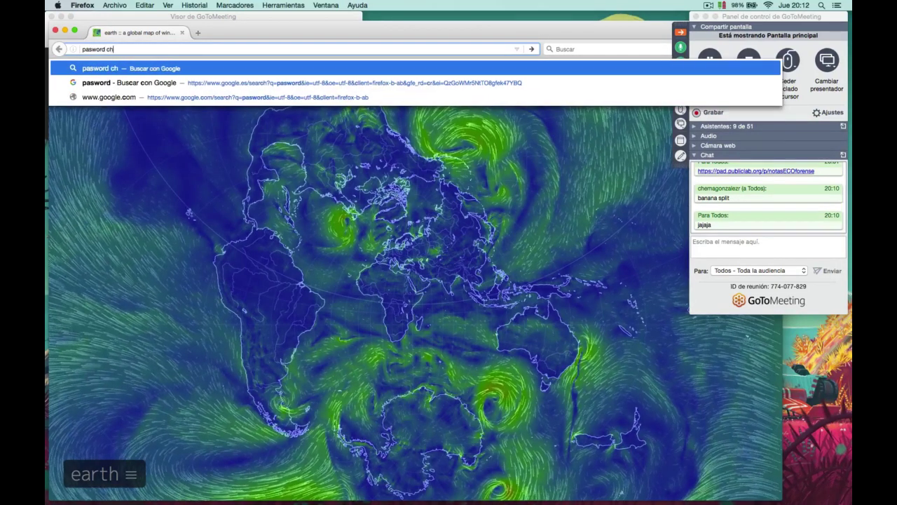
text(eker)
key(Return)
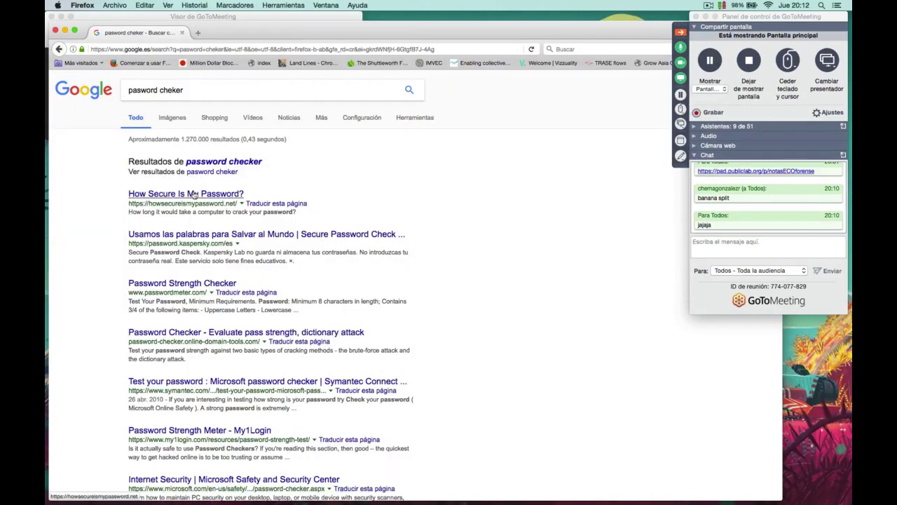
click(194, 195)
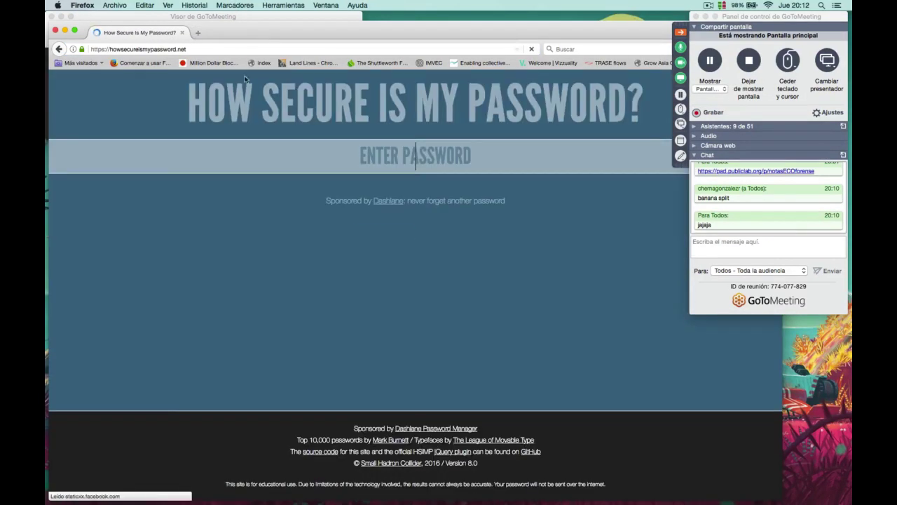
Copy the draft passphrase from the TextEdit note and paste it into the strength checker.
mouse_move(262, 502)
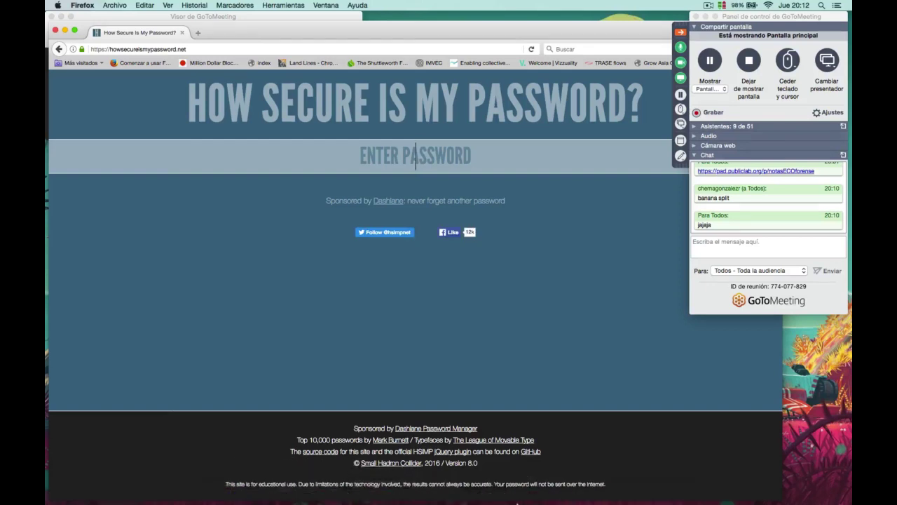
click(485, 492)
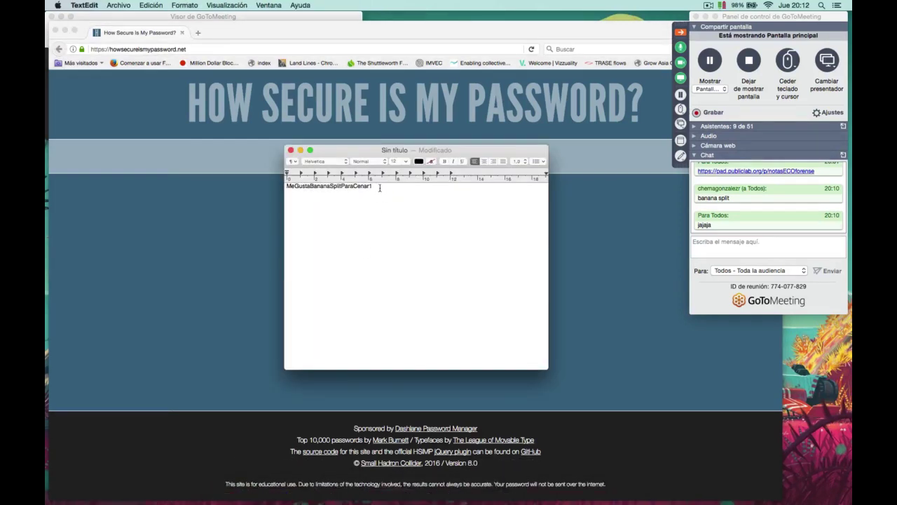
drag(377, 187, 249, 185)
key(super+c)
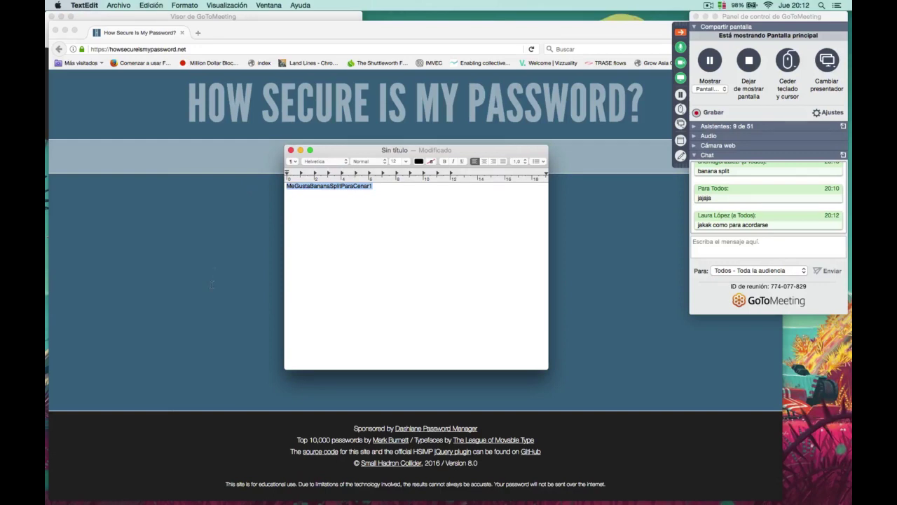
key(super+Tab)
key(super+v)
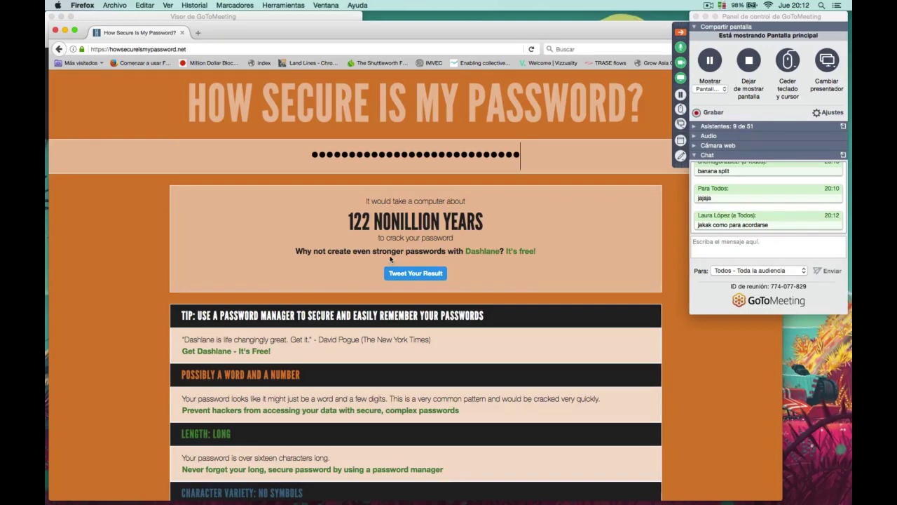
Read the 122 nonillion years crack estimate, then close the browser window.
double_click(433, 216)
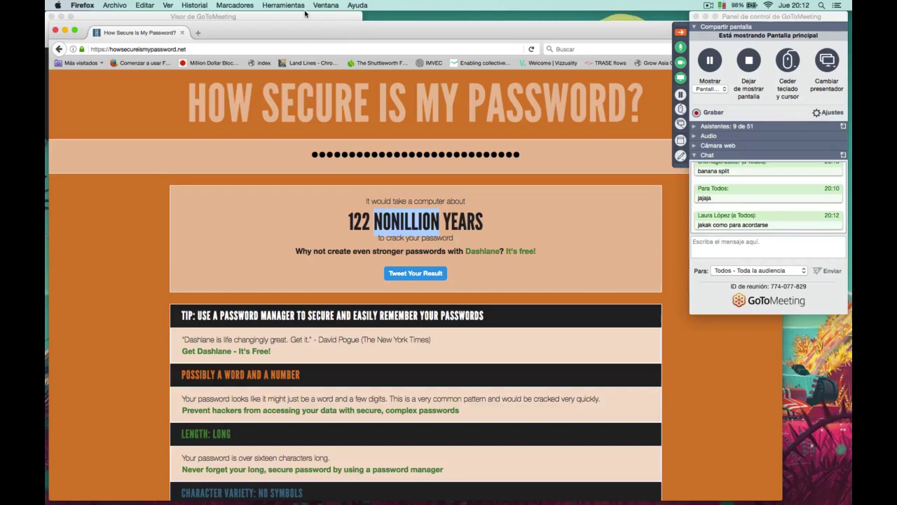
click(375, 288)
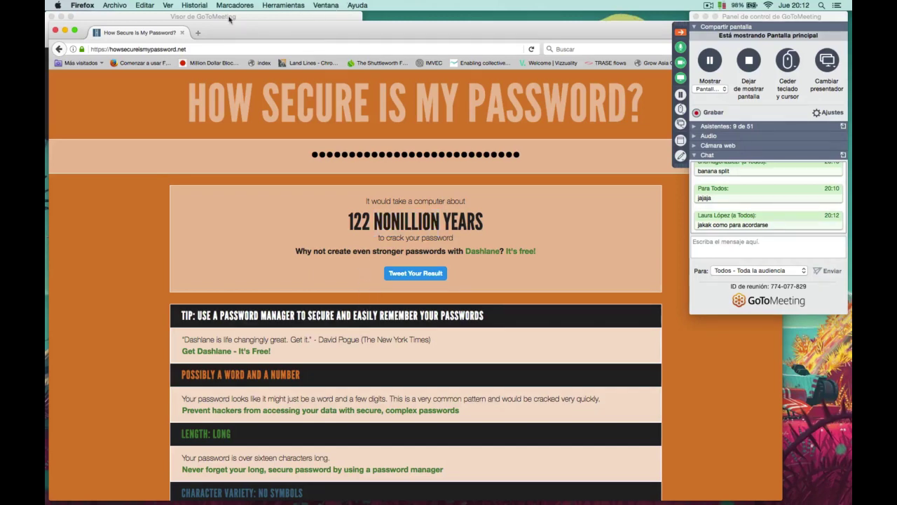
key(super+w)
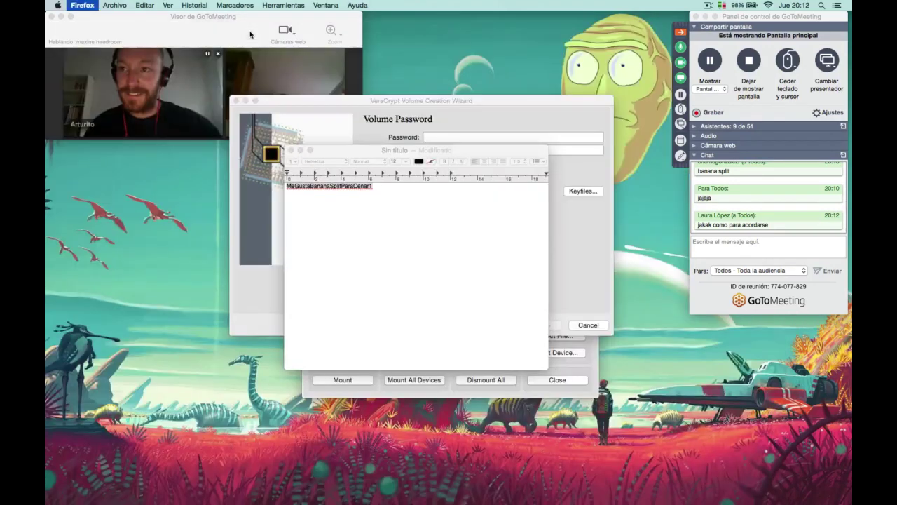
click(347, 216)
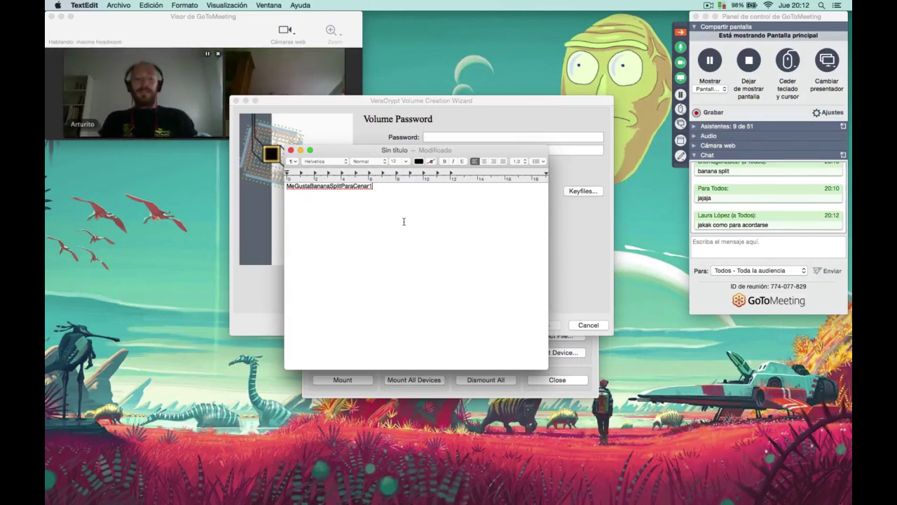
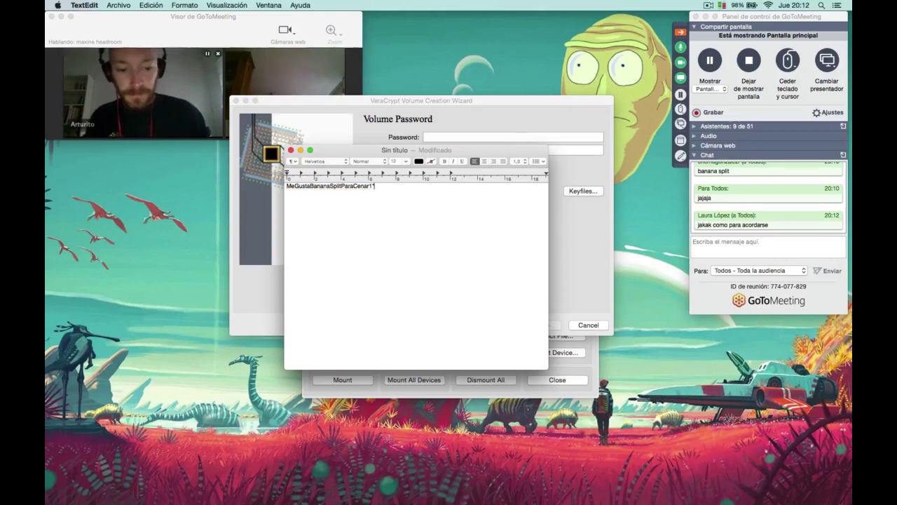
key(BackSpace)
key(BackSpace)
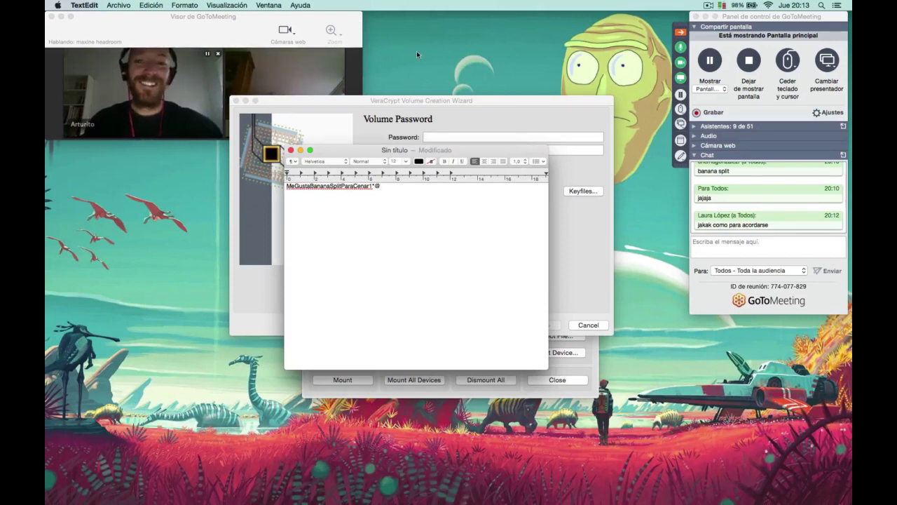
drag(381, 186, 272, 187)
key(super+c)
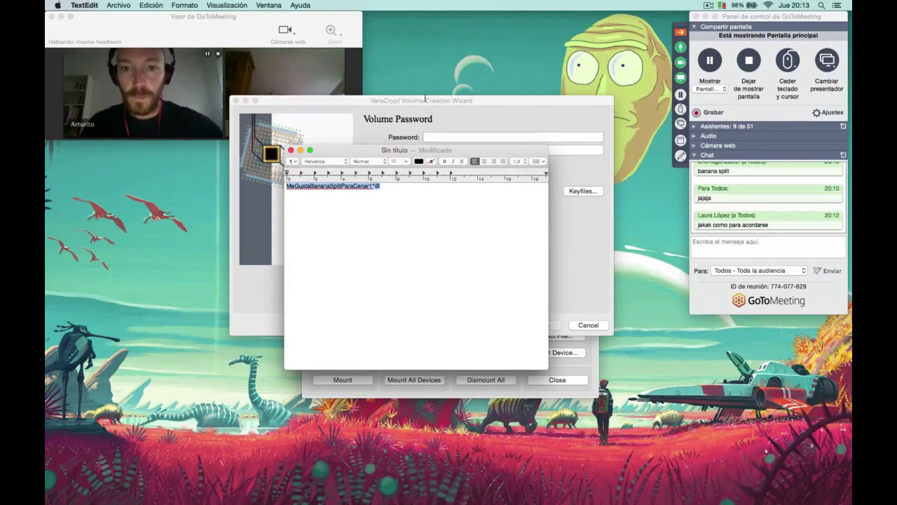
click(426, 98)
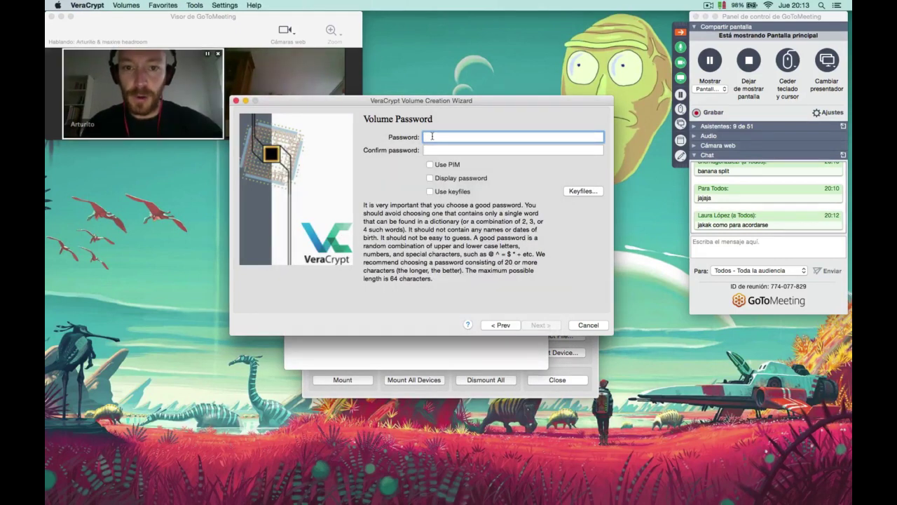
Move the wizard below the passphrase note and clear a partially typed password.
click(441, 149)
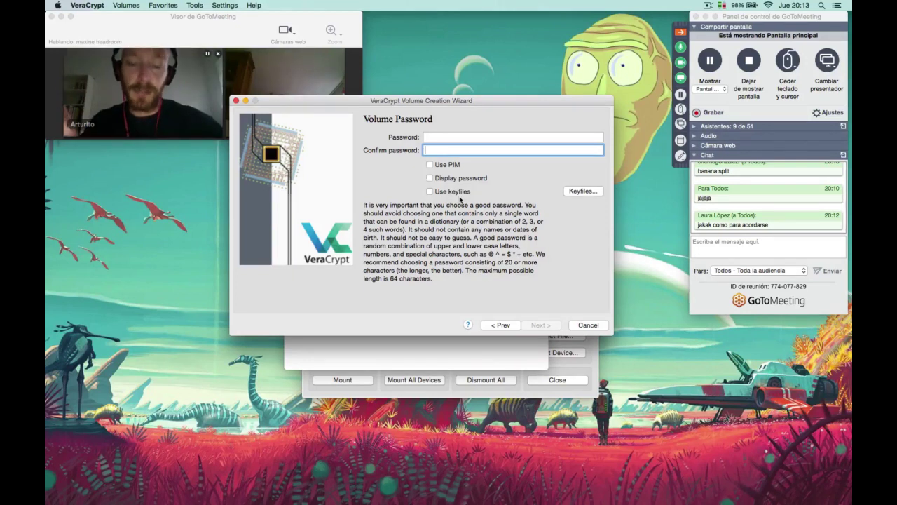
click(443, 138)
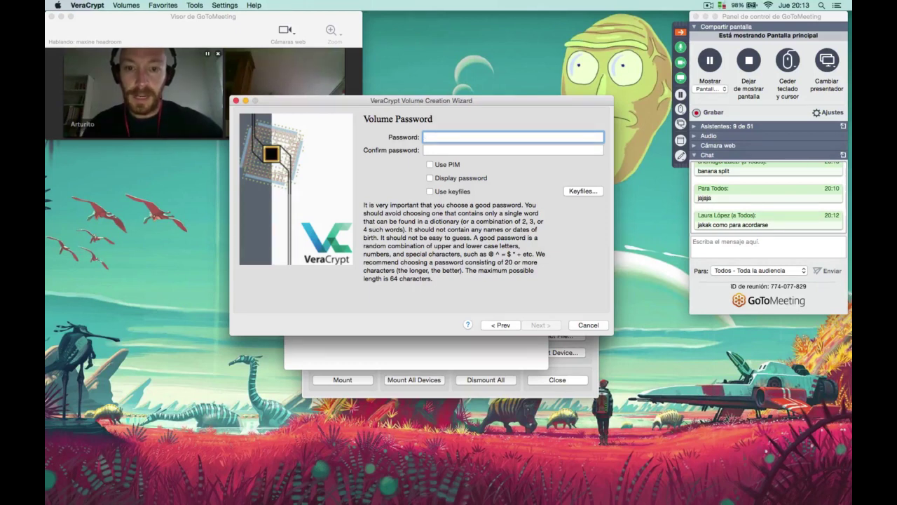
drag(456, 104, 471, 230)
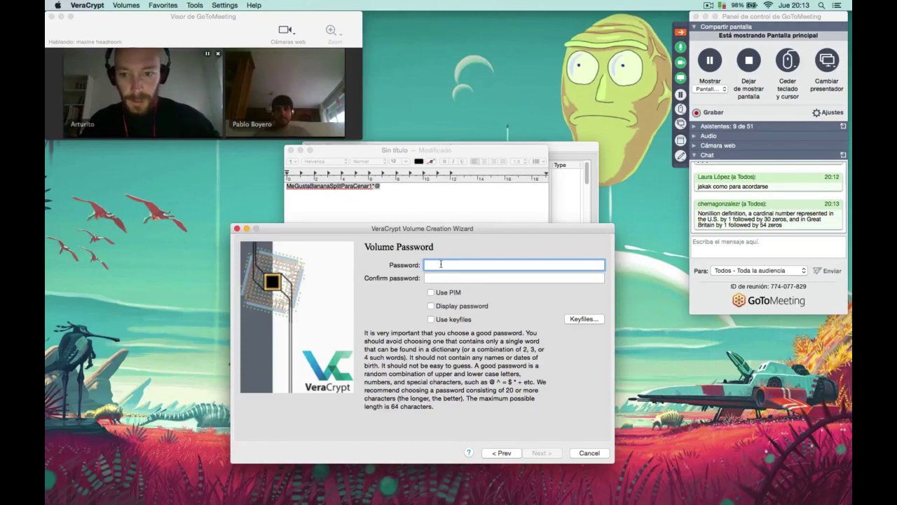
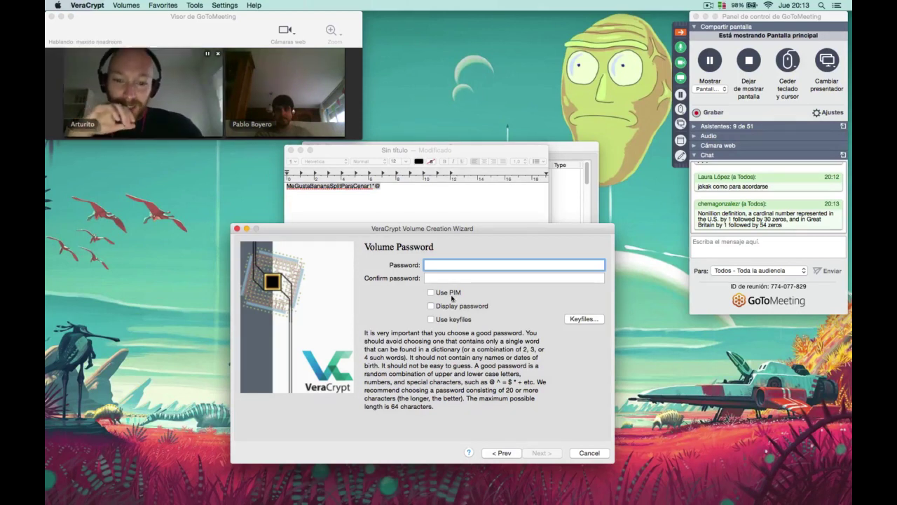
With Display password on, paste the passphrase into Password and Confirm, then continue.
click(431, 305)
click(437, 270)
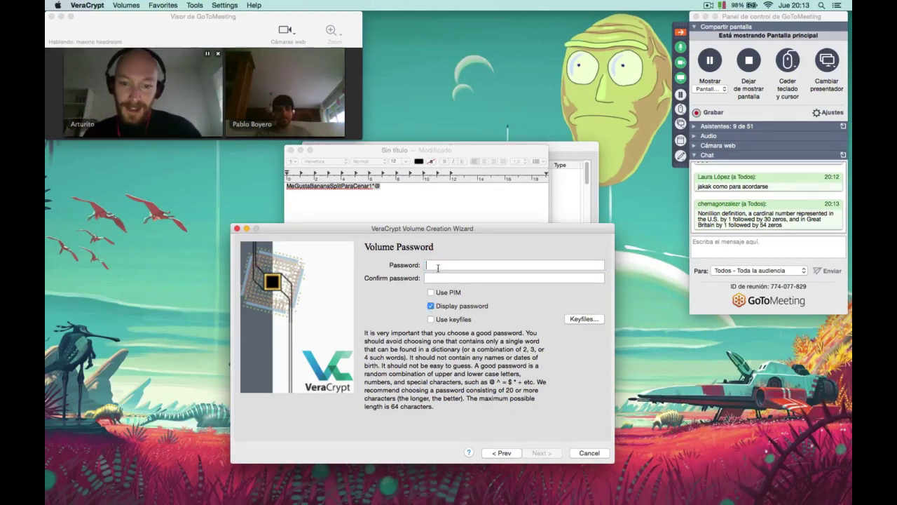
key(super+v)
click(438, 276)
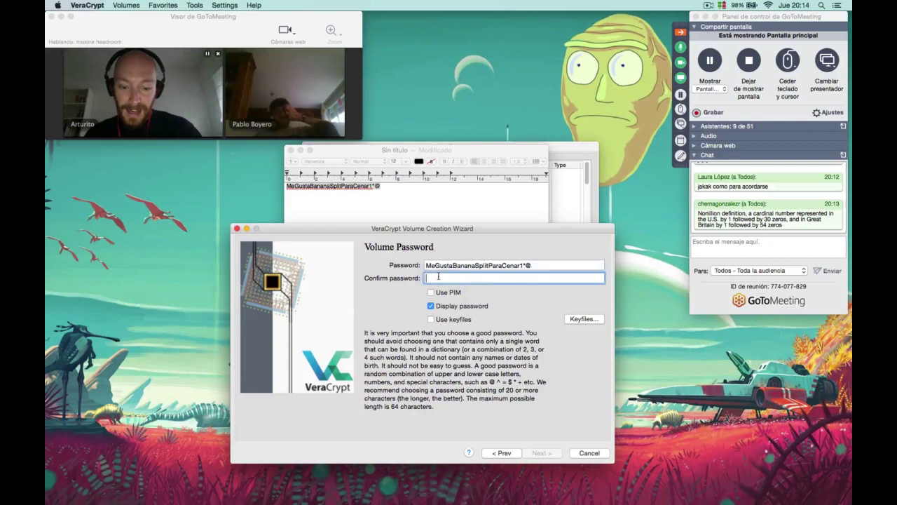
key(super+v)
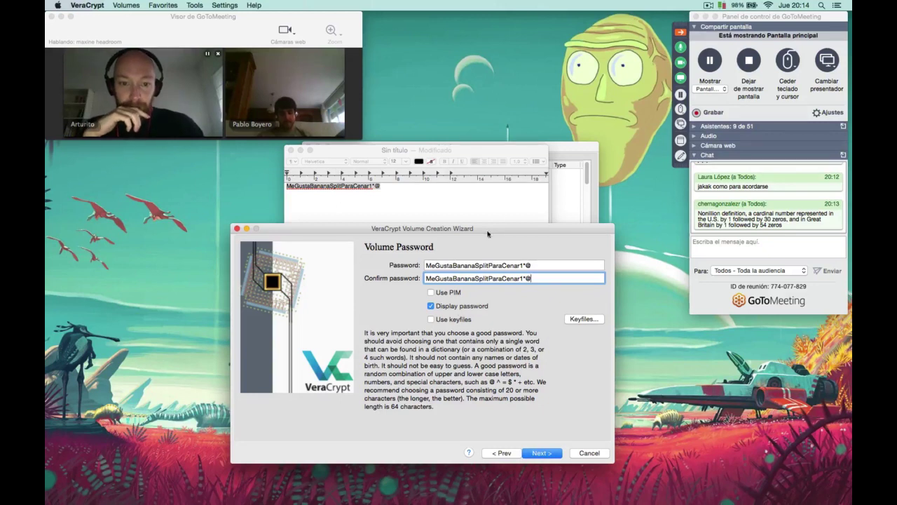
drag(491, 231, 466, 151)
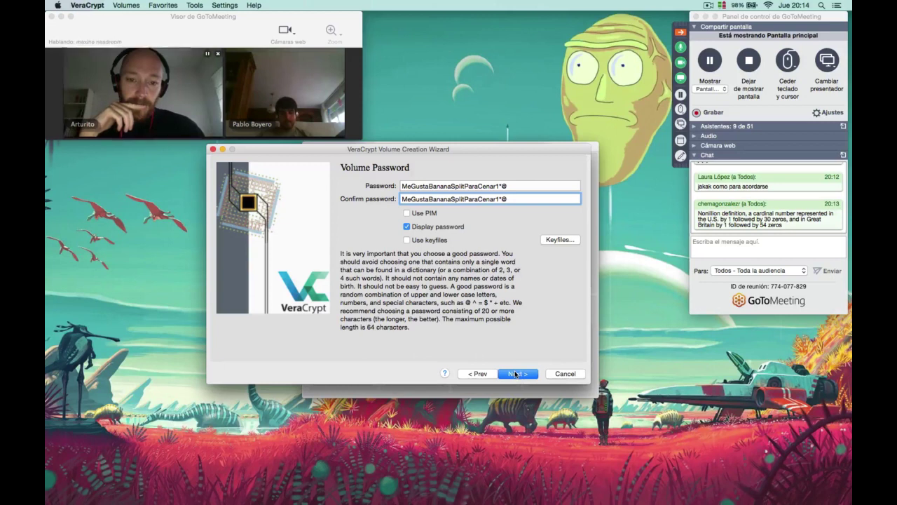
click(516, 373)
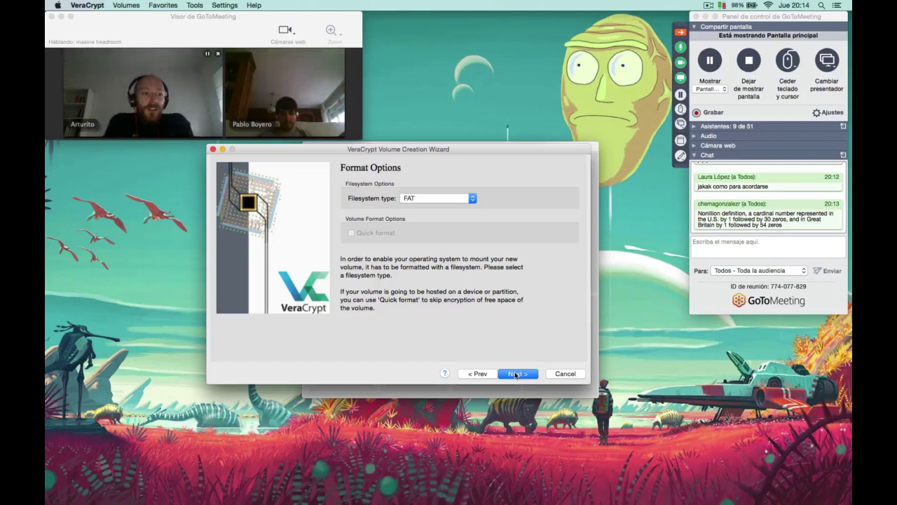
Send 'sigo sin saber cuanto es en tiempo arturico' to everyone in the GoToMeeting chat.
click(738, 249)
text(sigo )
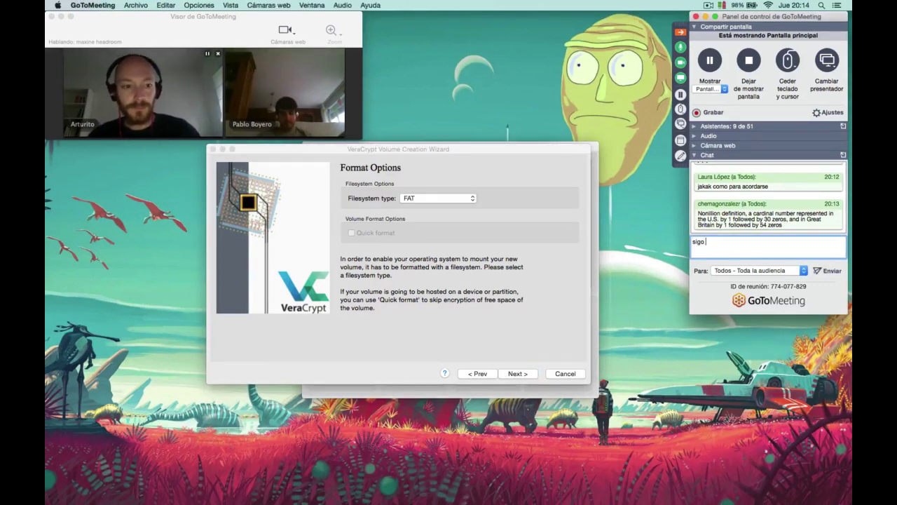
text(sin saber)
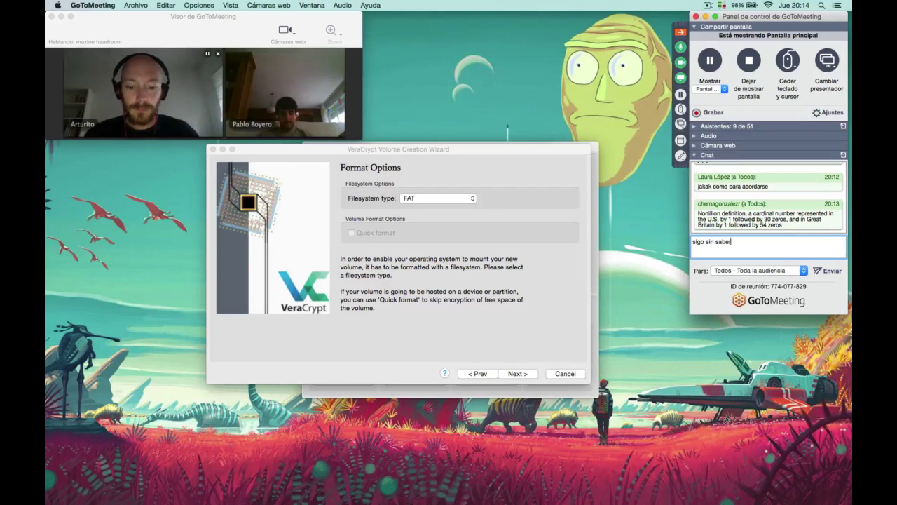
text( cuanto es)
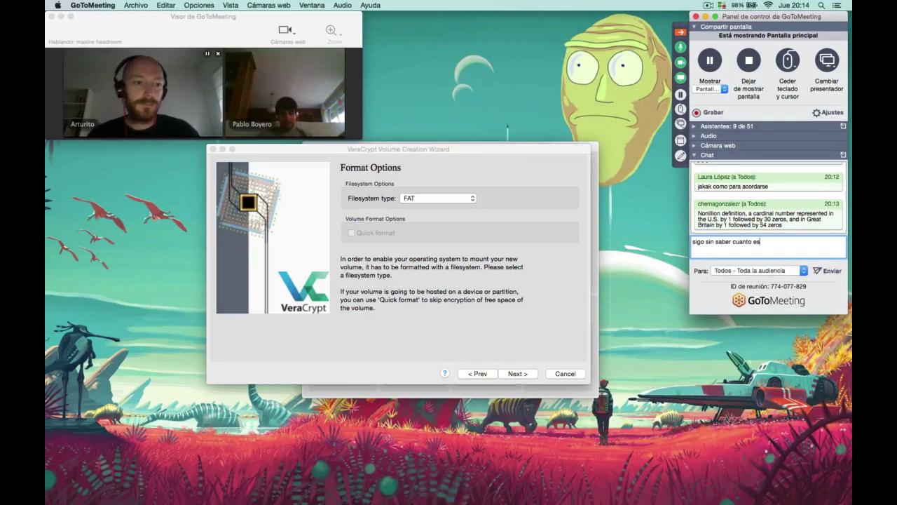
text( en t)
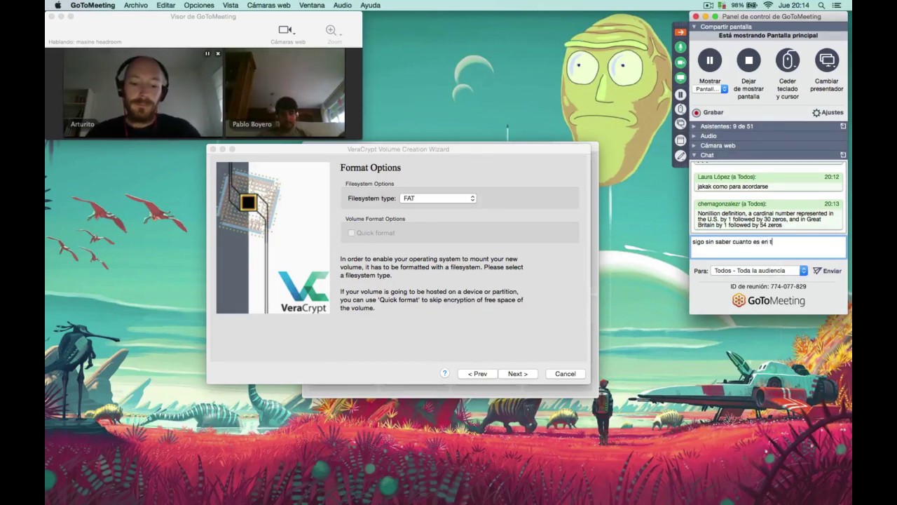
text(iempo arturico)
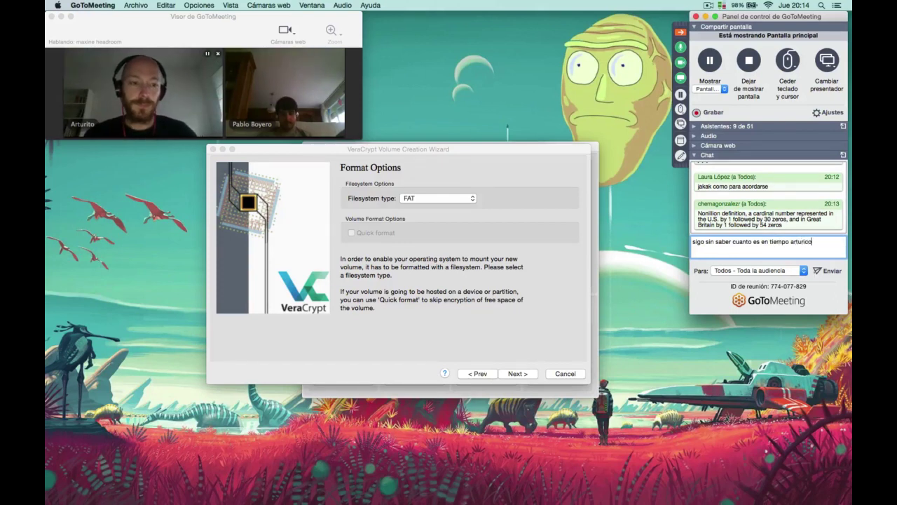
key(Return)
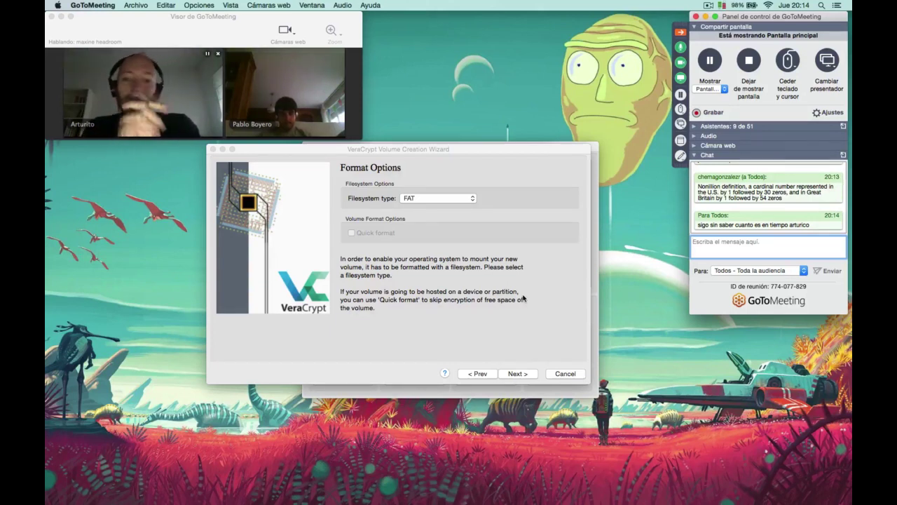
click(464, 197)
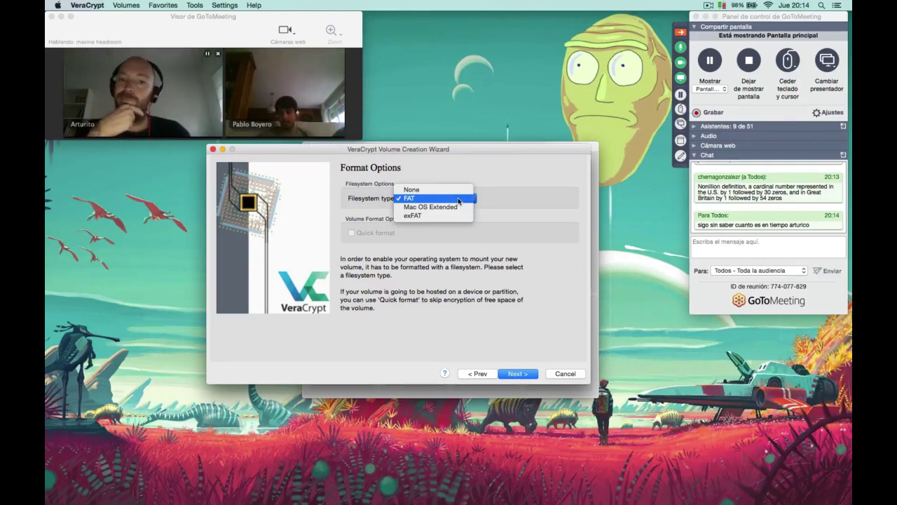
click(459, 199)
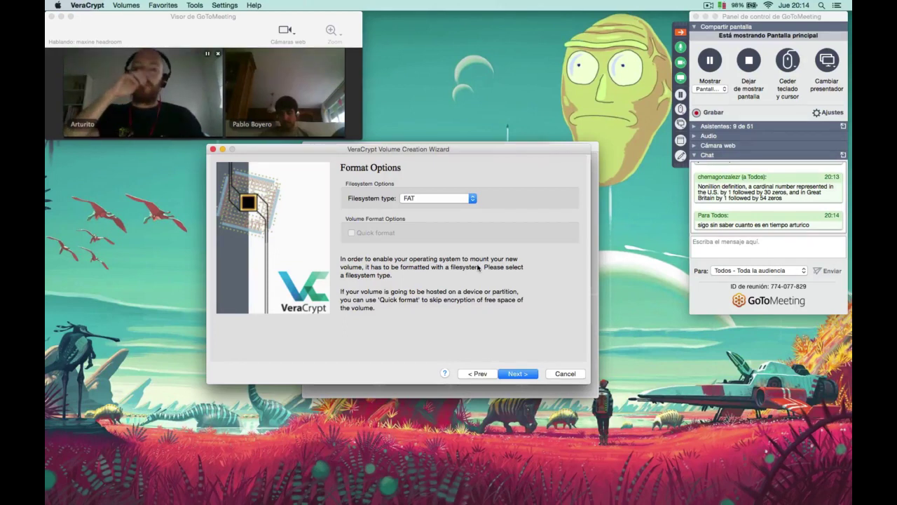
click(470, 199)
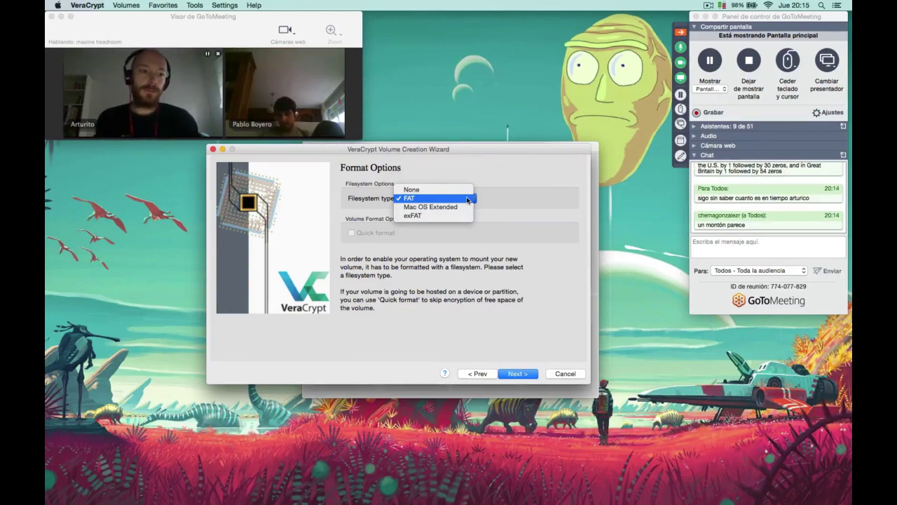
click(456, 199)
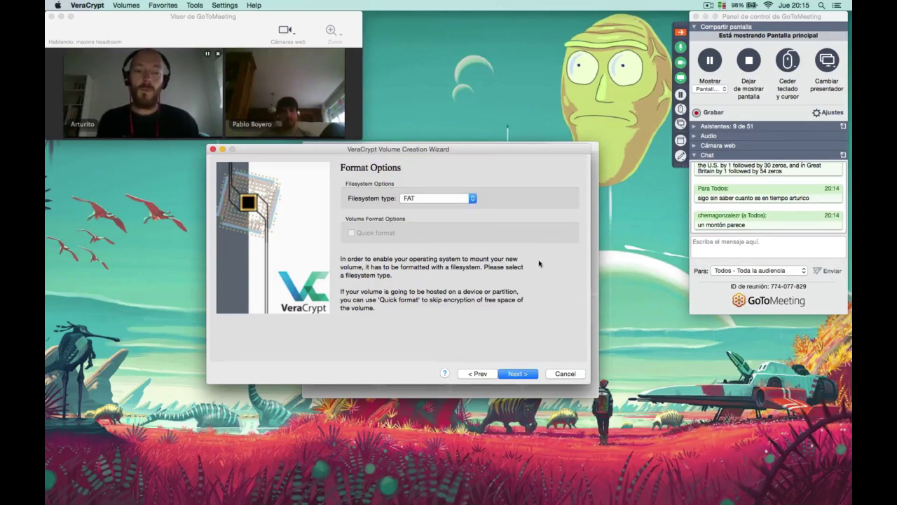
click(518, 374)
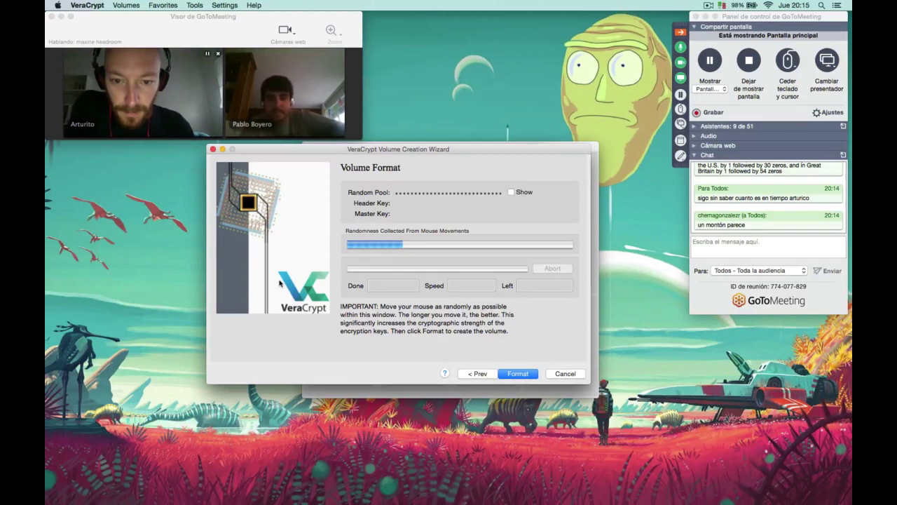
Show the random pool, format the new FAT volume, and acknowledge its creation.
click(511, 192)
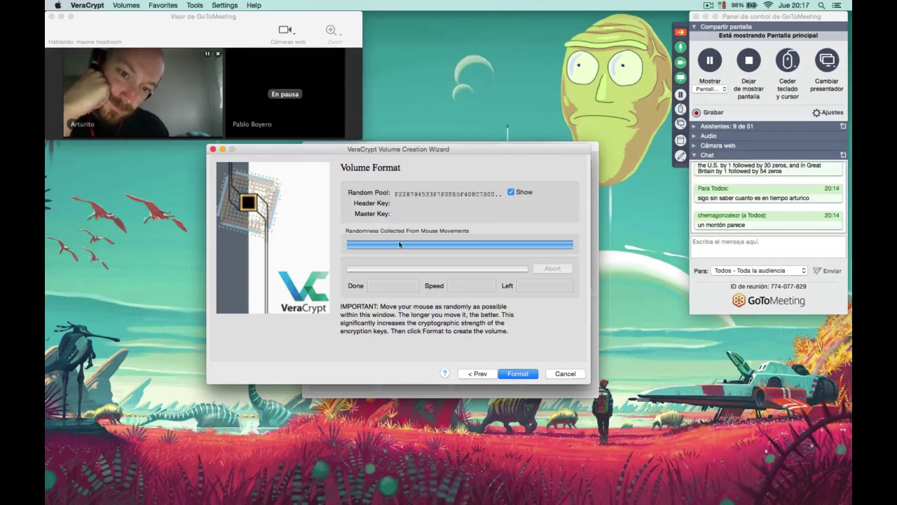
click(518, 374)
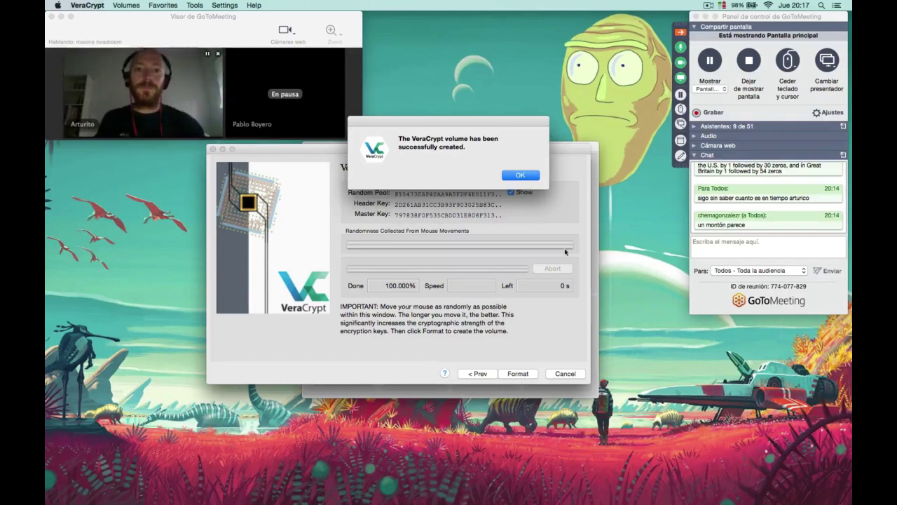
click(531, 177)
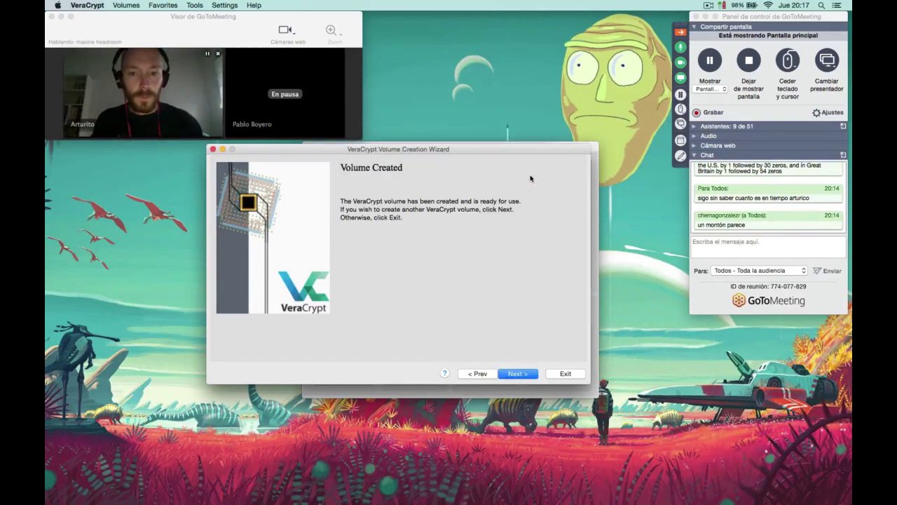
Exit the volume creation wizard and nudge the VeraCrypt main window lower.
drag(820, 16, 814, 130)
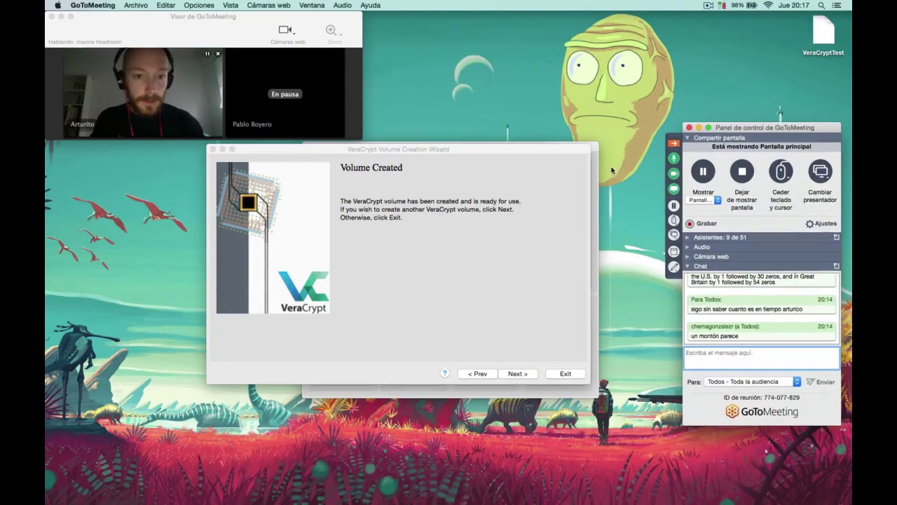
click(516, 373)
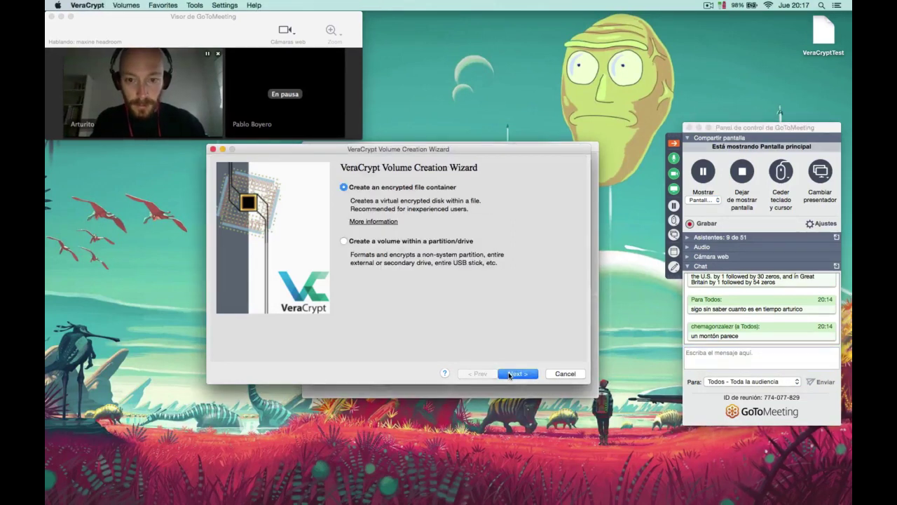
click(565, 374)
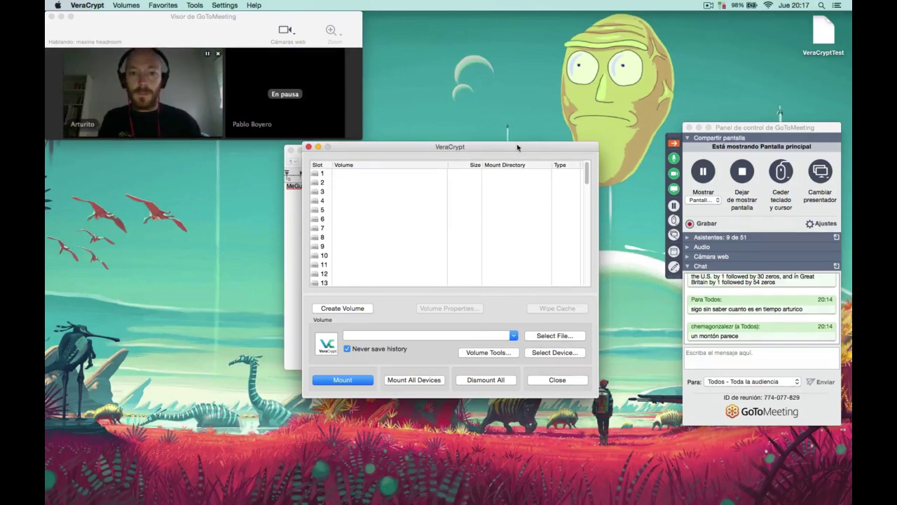
mouse_move(518, 147)
mouse_down()
mouse_move(512, 175)
mouse_move(516, 165)
mouse_up()
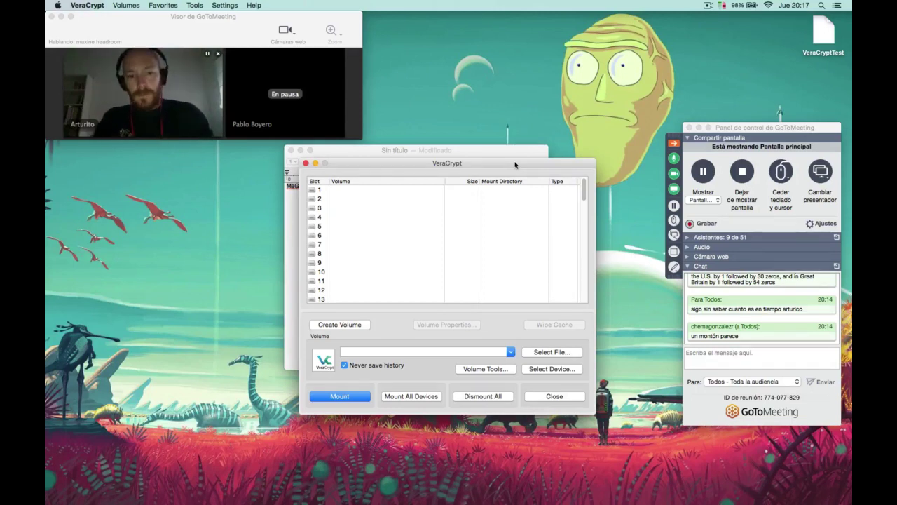
Place the passphrase note to the left beside VeraCrypt's main window, keeping VeraCrypt in front.
scroll(383, 299, down, 15)
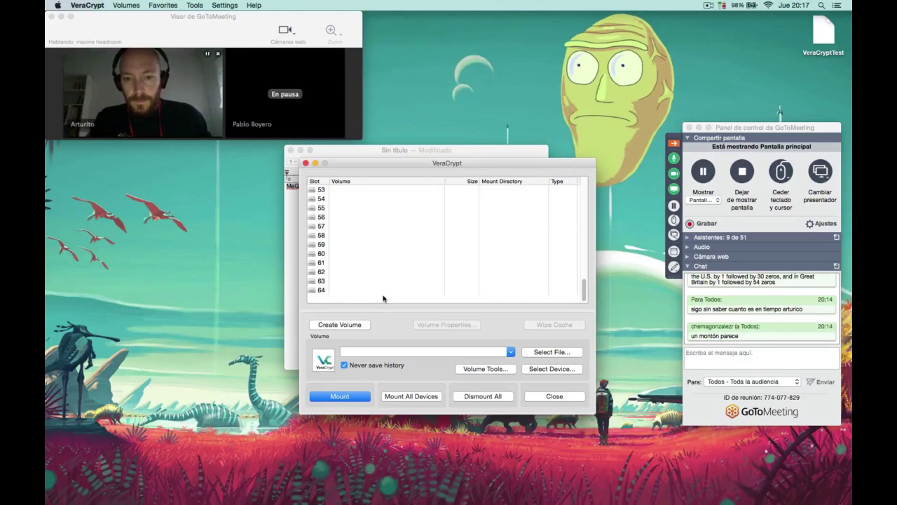
scroll(383, 298, up, 15)
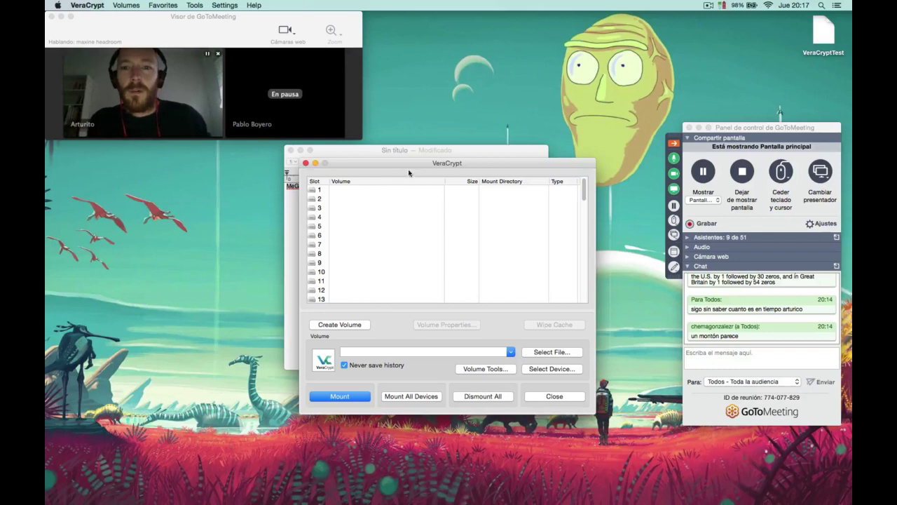
drag(428, 152, 190, 168)
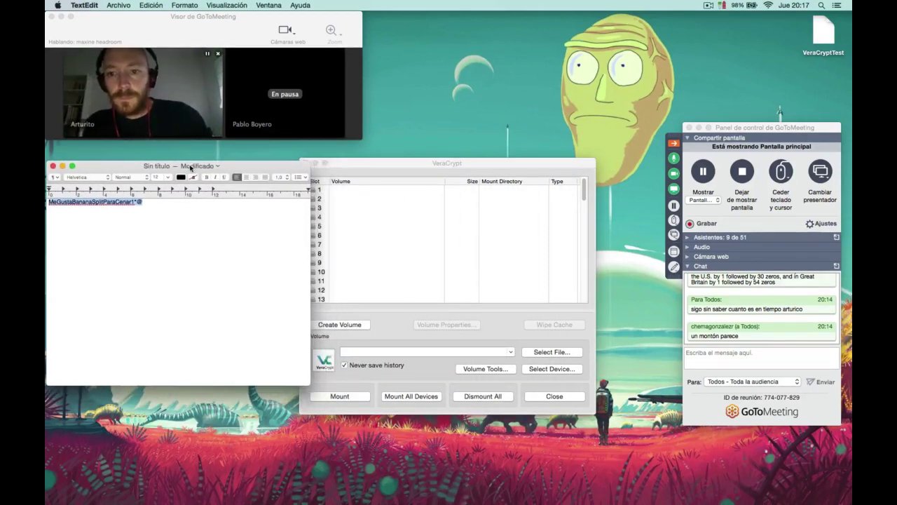
click(384, 164)
drag(420, 163, 458, 165)
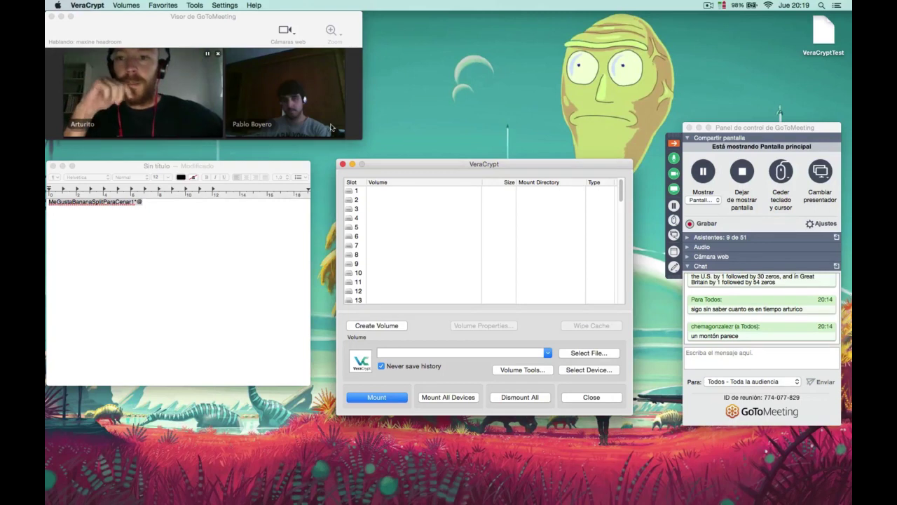
Pick slot 1, clear the 'No volume selected' alert, and open the Select File picker.
drag(286, 170, 305, 166)
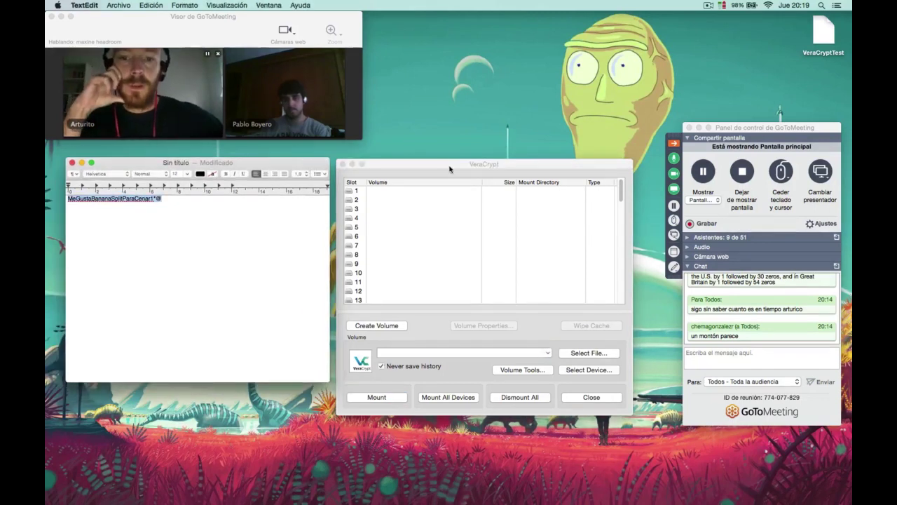
drag(451, 168, 449, 140)
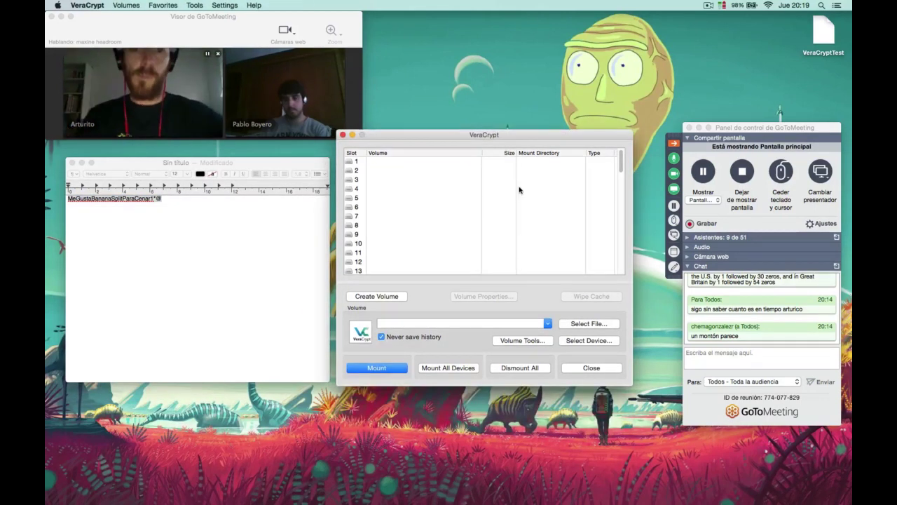
click(357, 162)
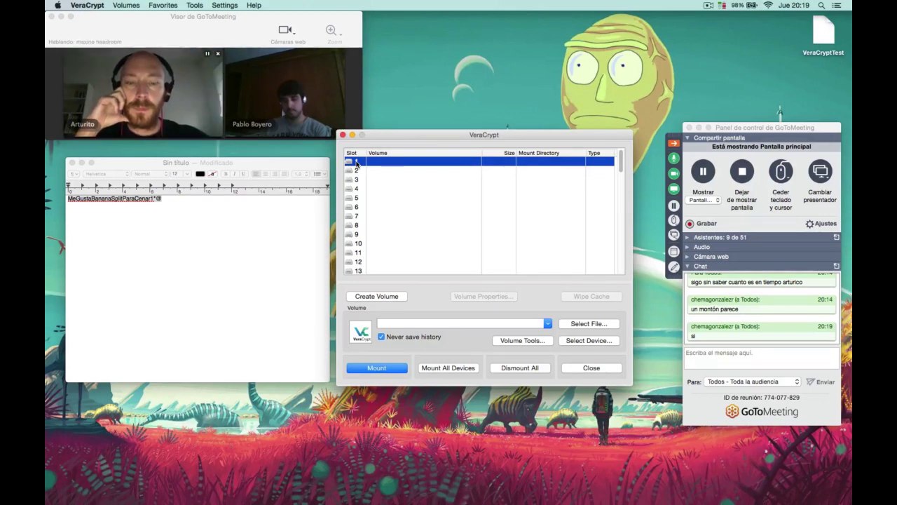
click(392, 368)
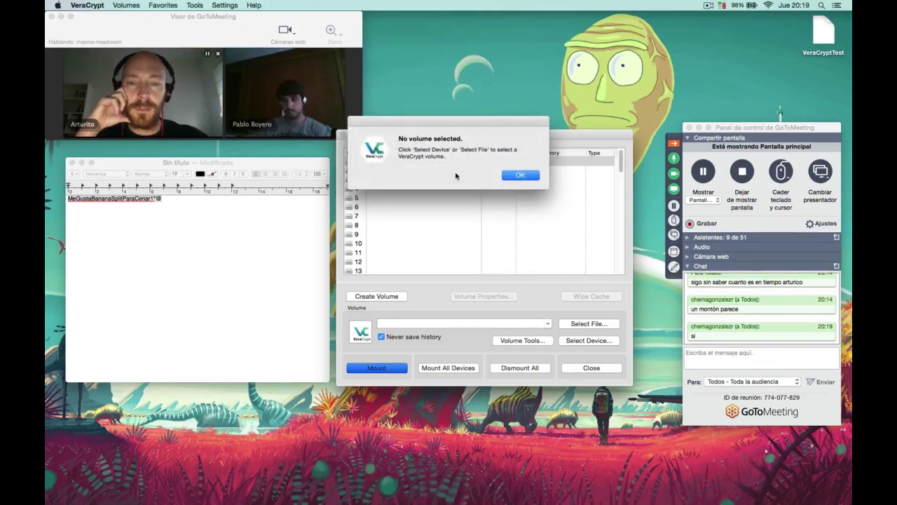
click(519, 176)
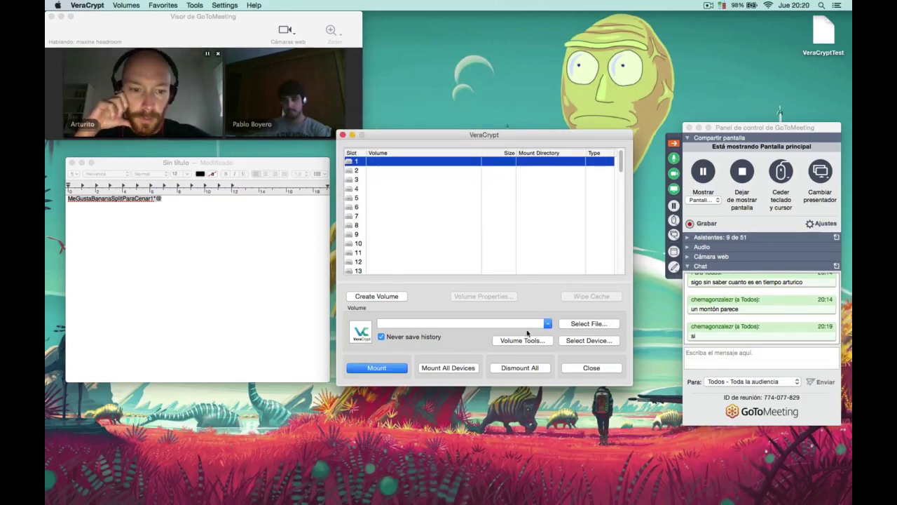
click(591, 325)
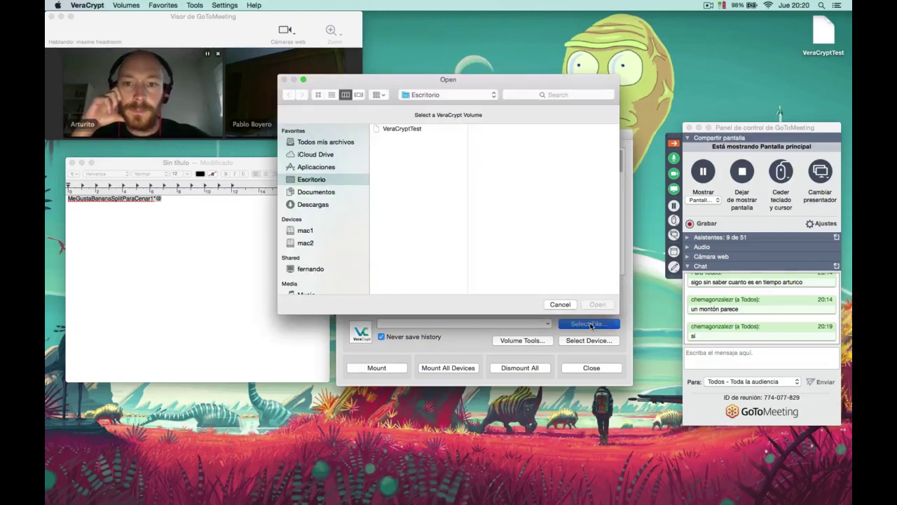
Mount VeraCryptTest in slot 1 with the pasted password as the 4.8 MB NO NAME volume.
click(414, 131)
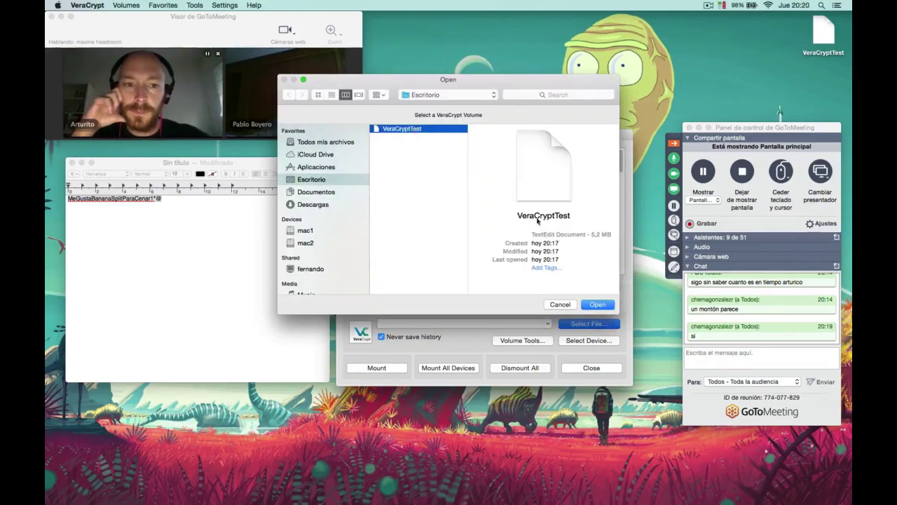
click(593, 305)
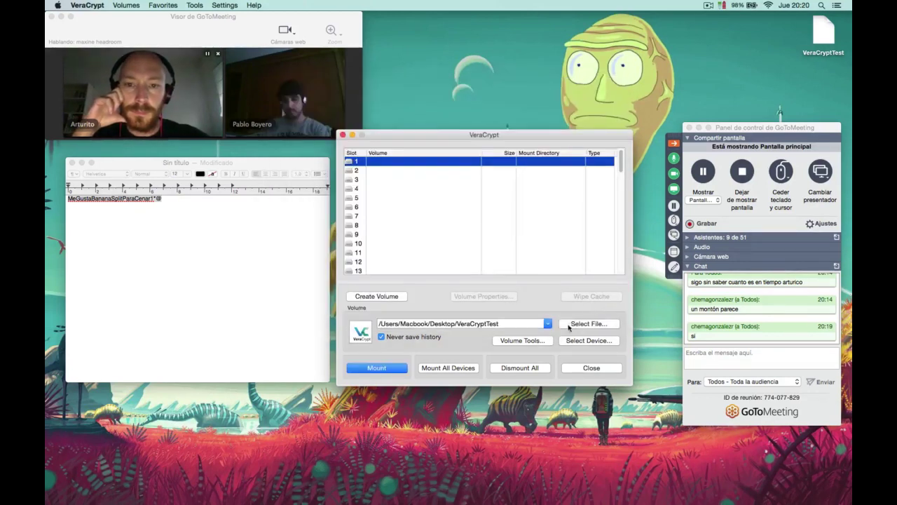
click(392, 370)
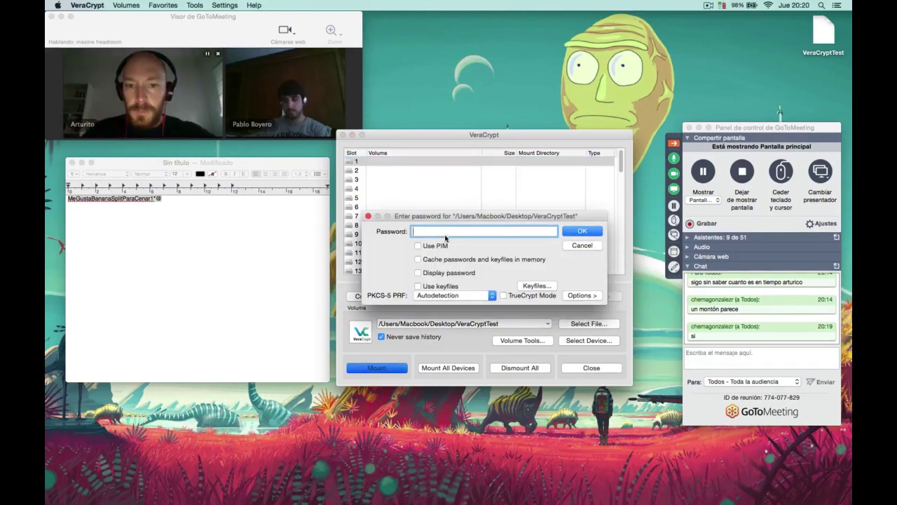
click(419, 273)
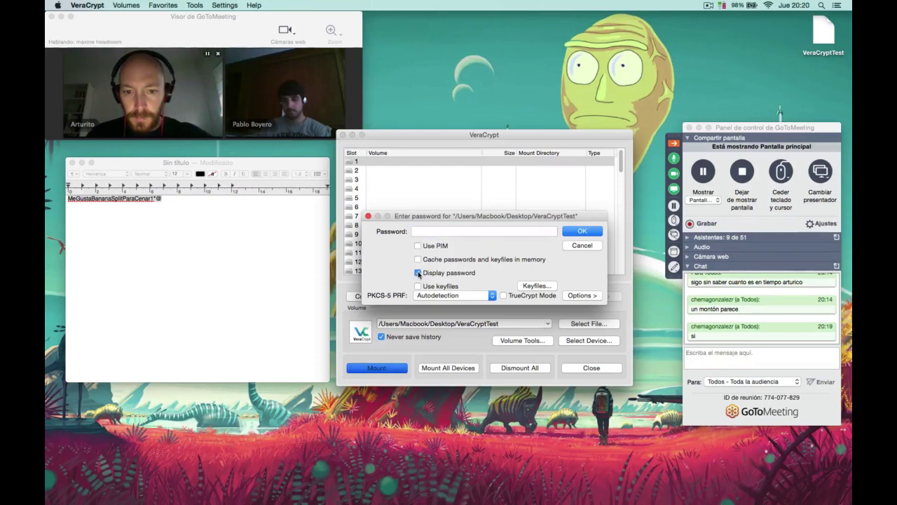
click(426, 231)
key(super+v)
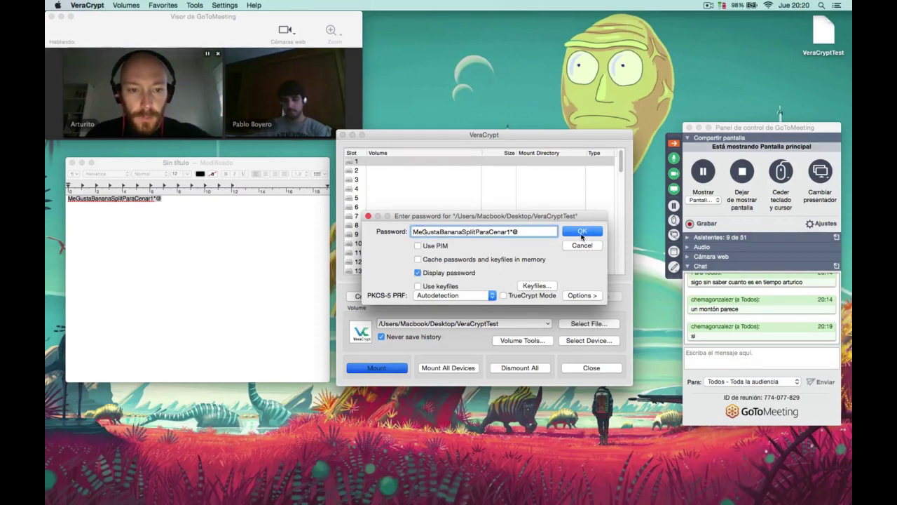
click(581, 232)
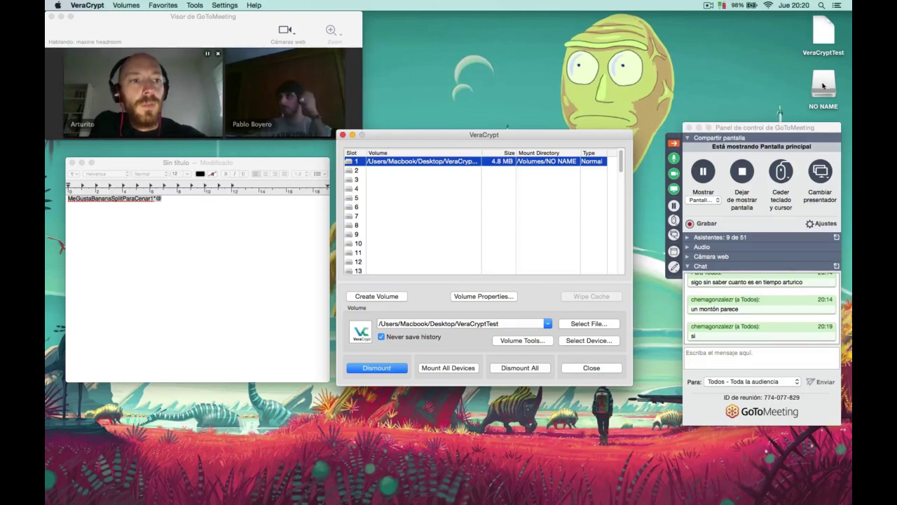
click(823, 85)
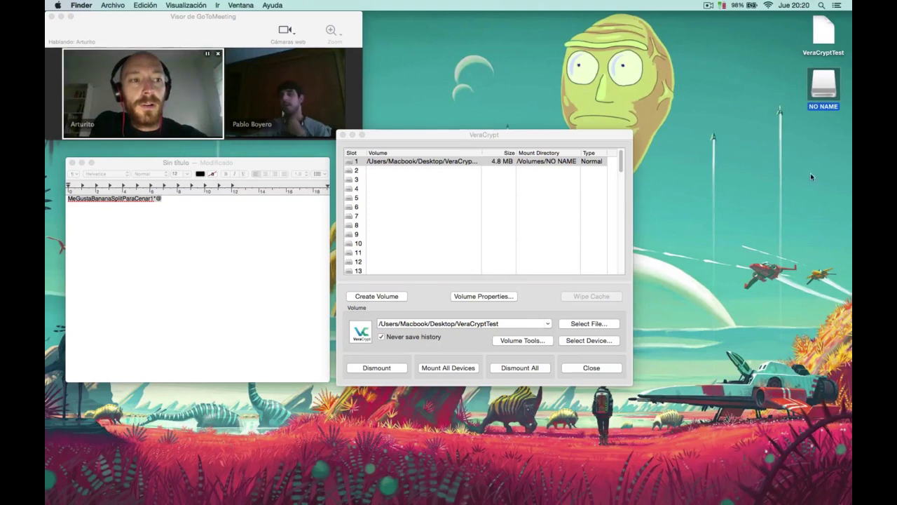
Open an enlarged Finder window showing the NO NAME volume's contents.
mouse_move(313, 499)
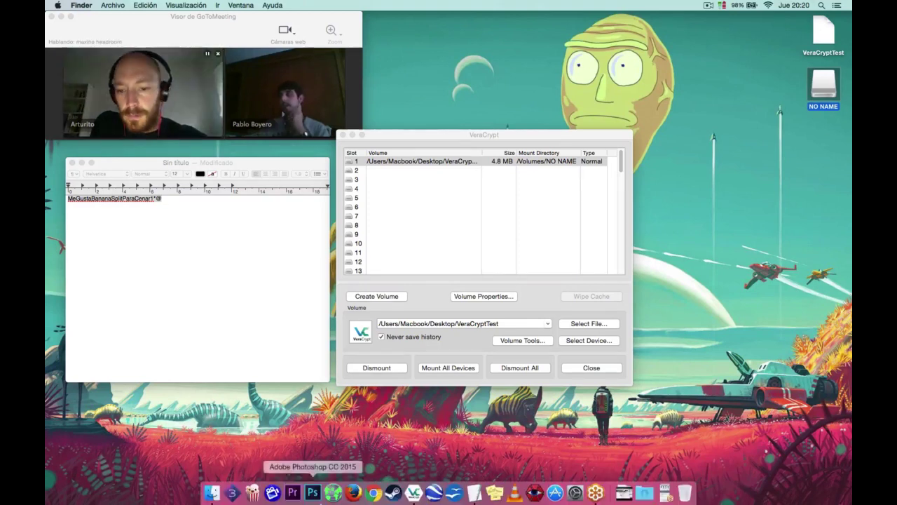
click(211, 492)
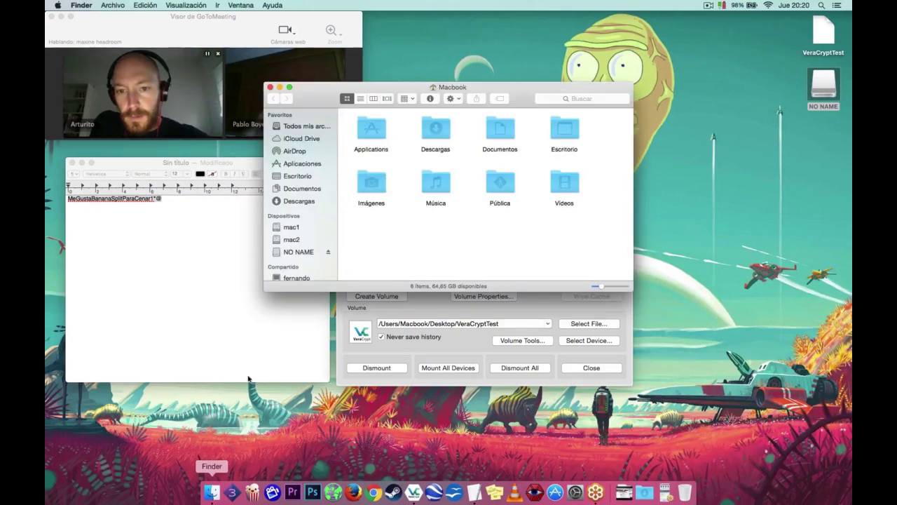
drag(632, 290, 701, 412)
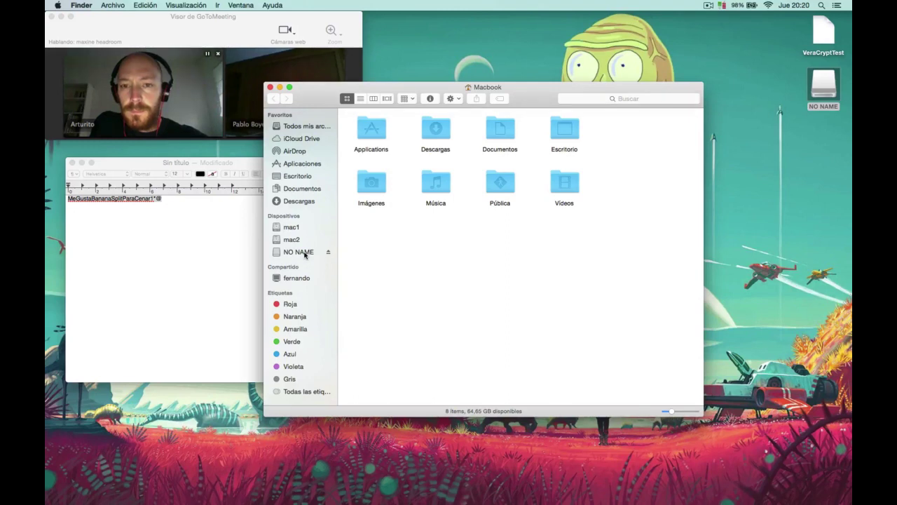
click(305, 253)
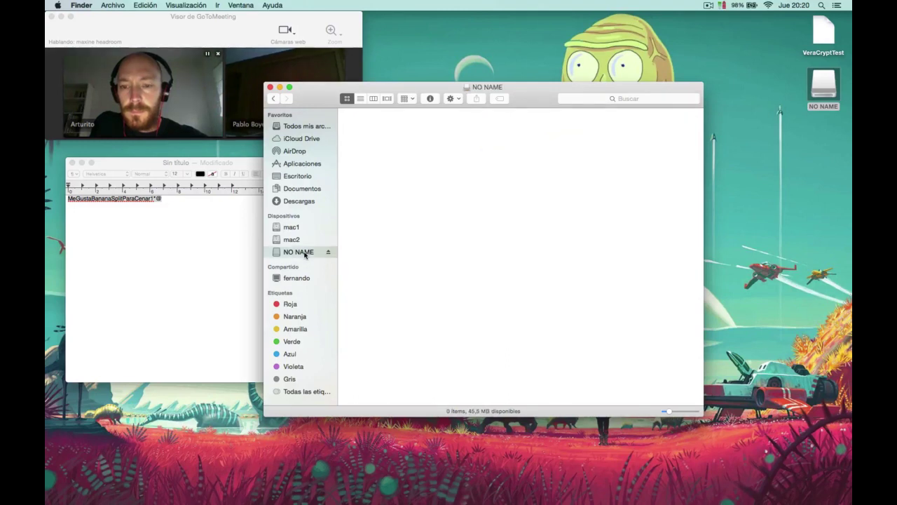
drag(321, 102, 342, 69)
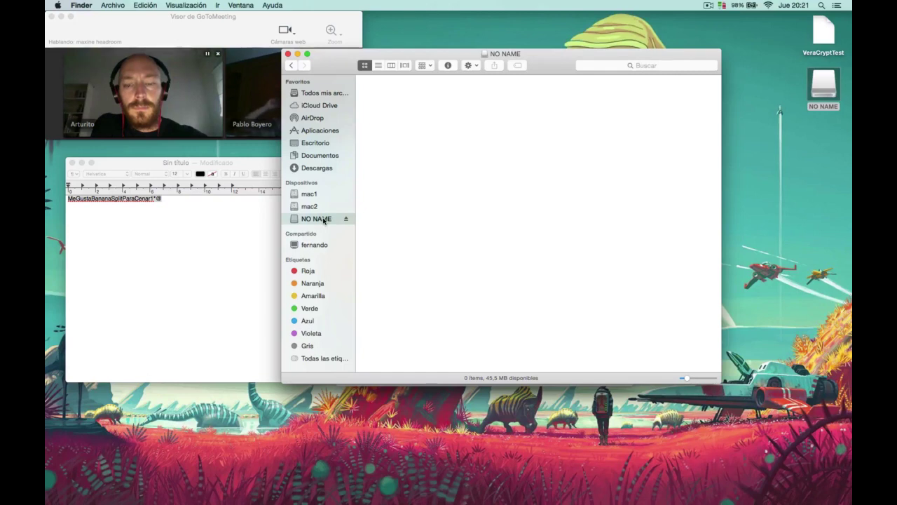
Create a new folder named x in NO NAME, then return to the TextEdit note.
right_click(449, 103)
click(462, 105)
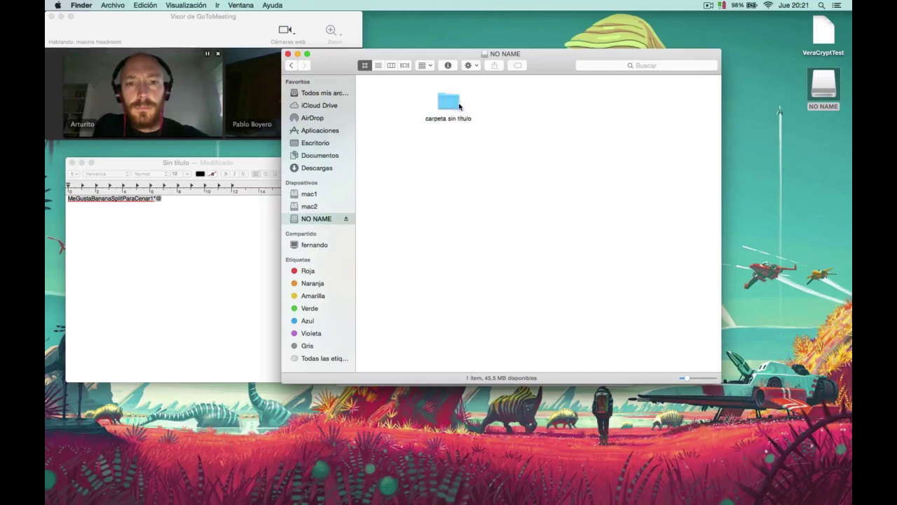
text(x)
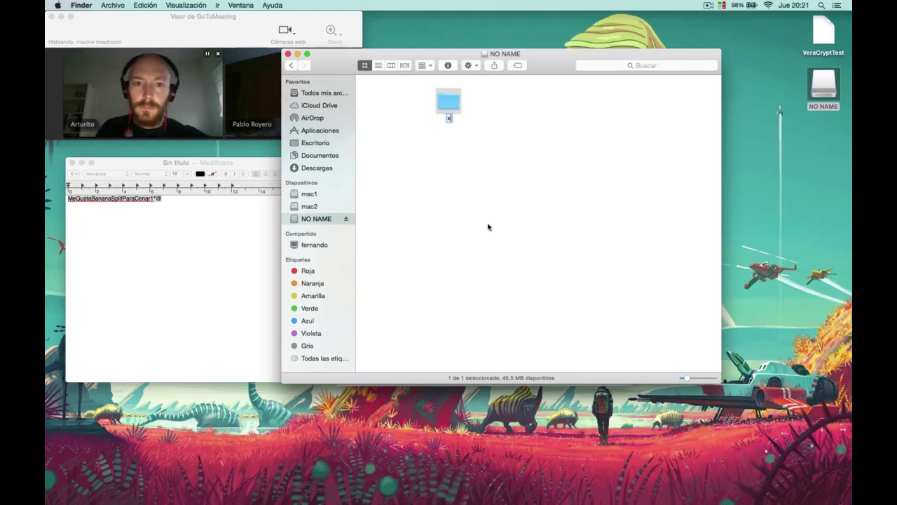
click(489, 226)
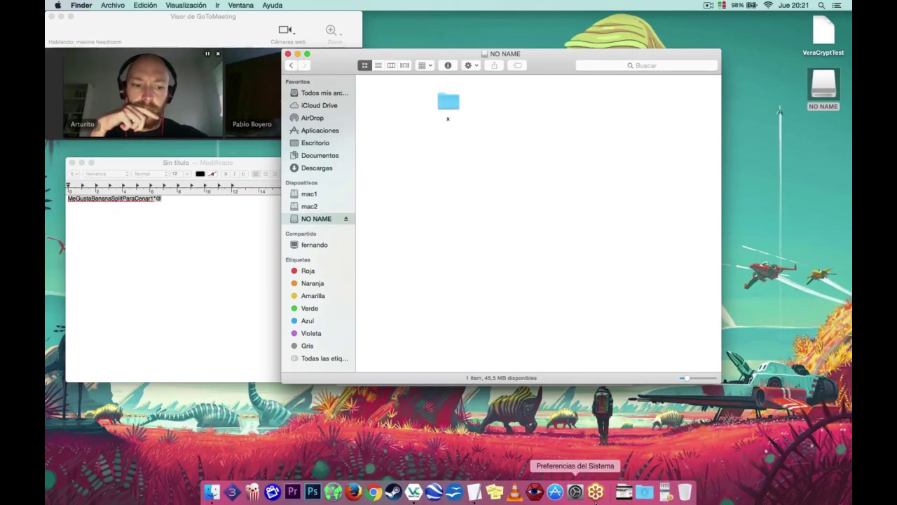
click(623, 494)
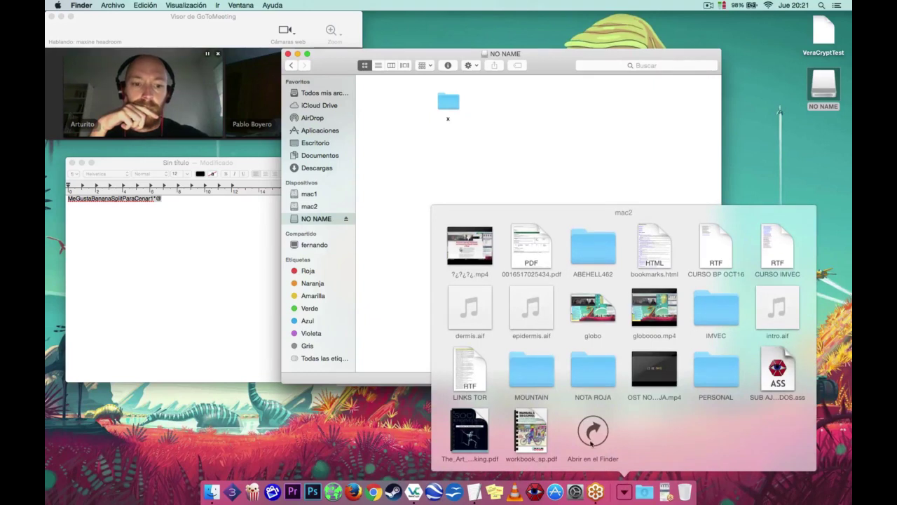
click(626, 493)
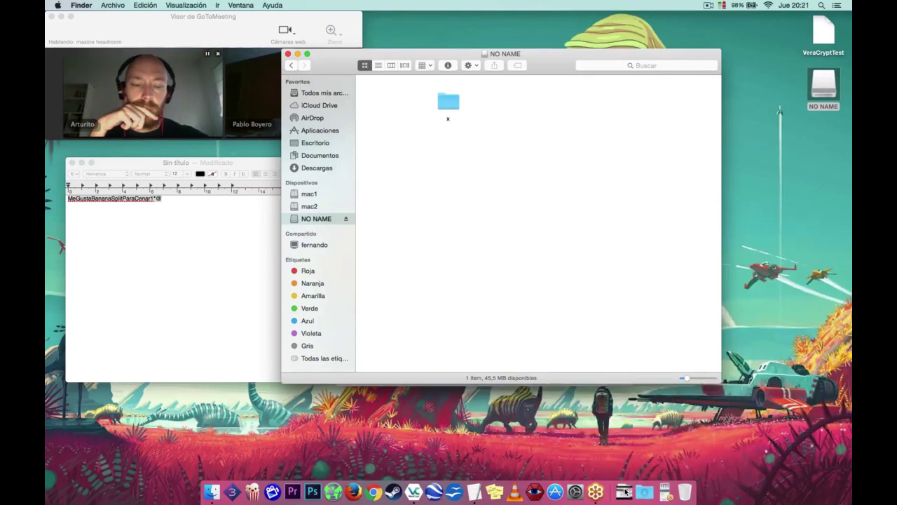
click(263, 321)
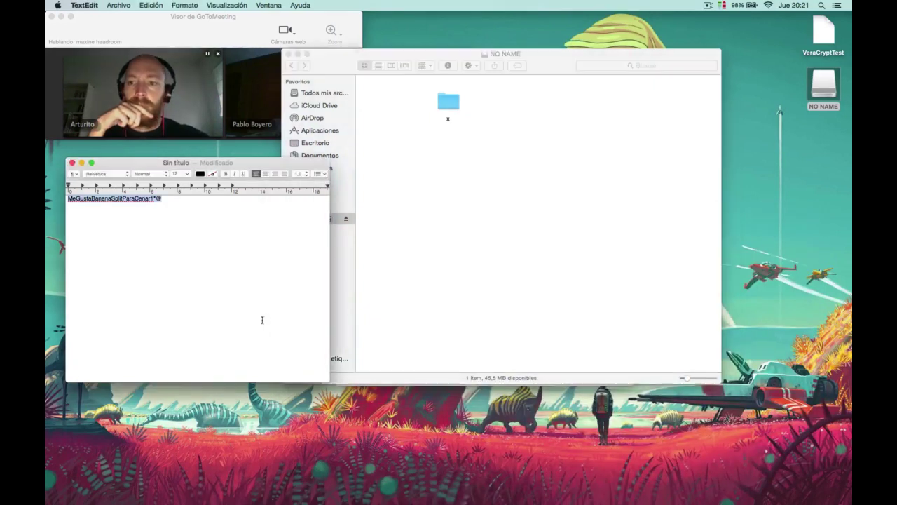
Save the TextEdit note to the Desktop as 'Sin título'.
click(77, 5)
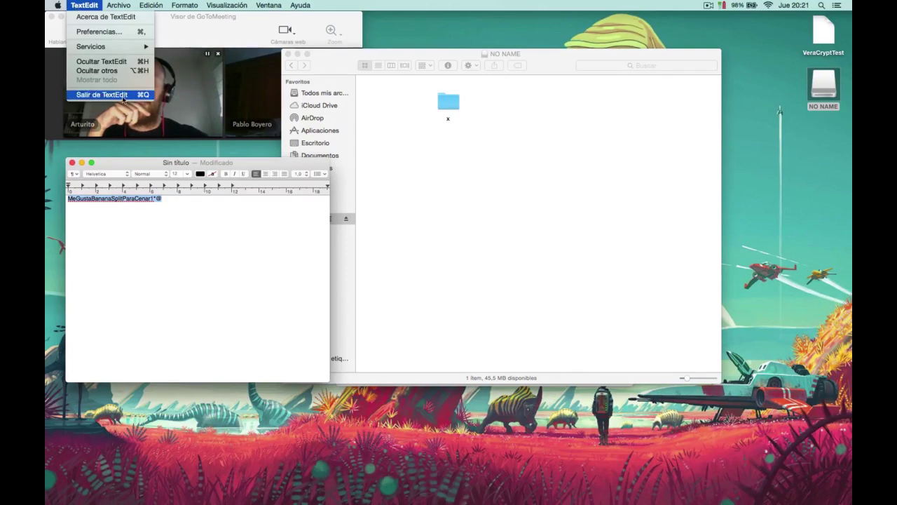
mouse_move(118, 5)
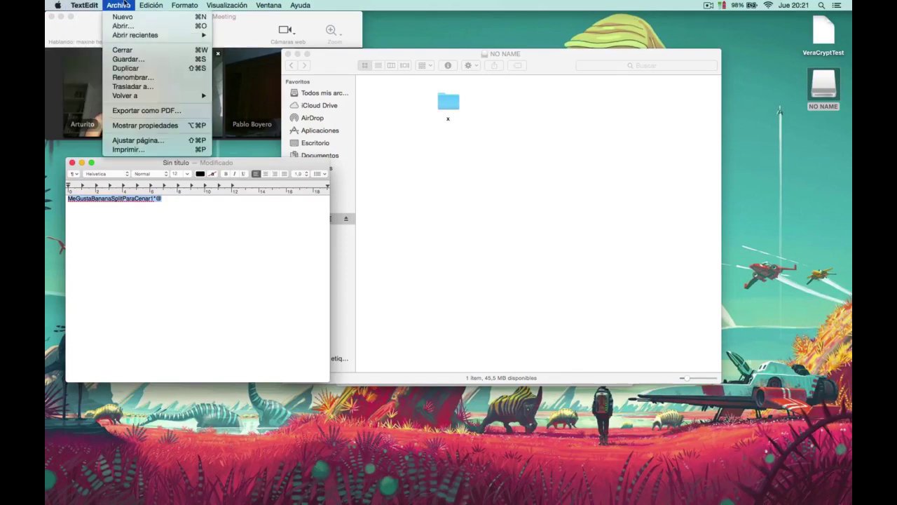
click(143, 62)
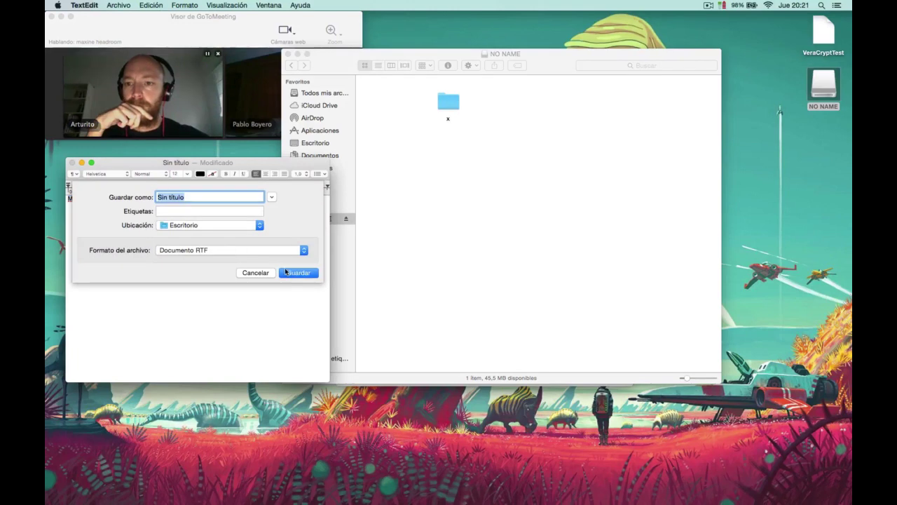
key(Return)
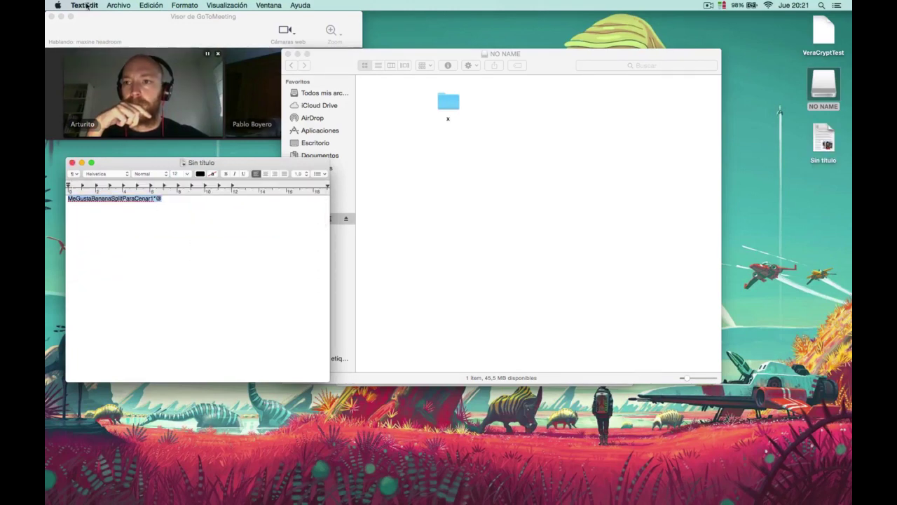
Quit TextEdit and copy Sin título into folder x.
click(84, 5)
click(101, 94)
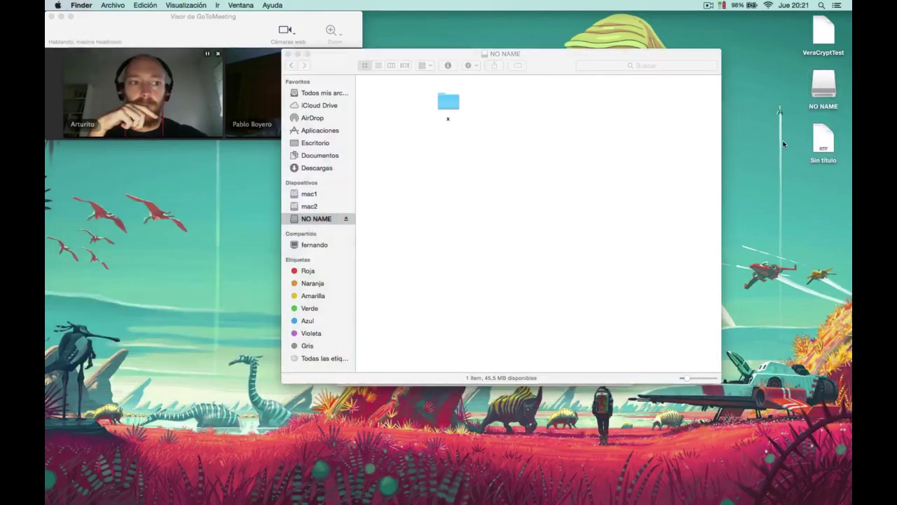
drag(827, 149, 452, 105)
drag(341, 55, 145, 175)
Arrange VeraCrypt beside Finder and dismount the NO NAME volume from slot 1.
click(343, 147)
drag(411, 125, 455, 141)
drag(228, 174, 259, 166)
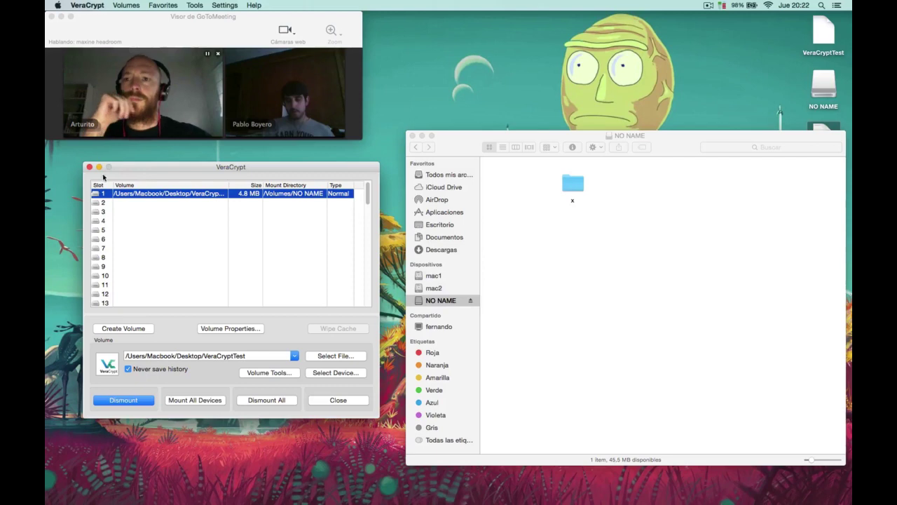
click(134, 401)
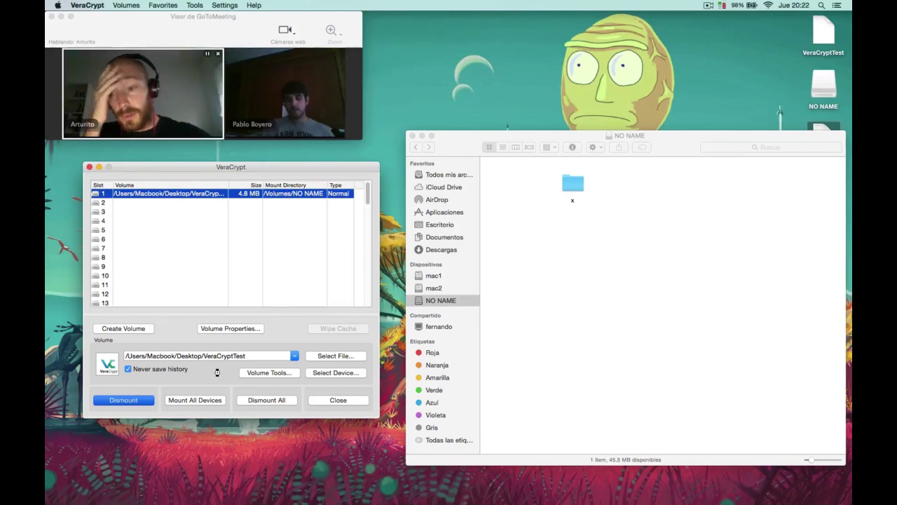
mouse_move(474, 496)
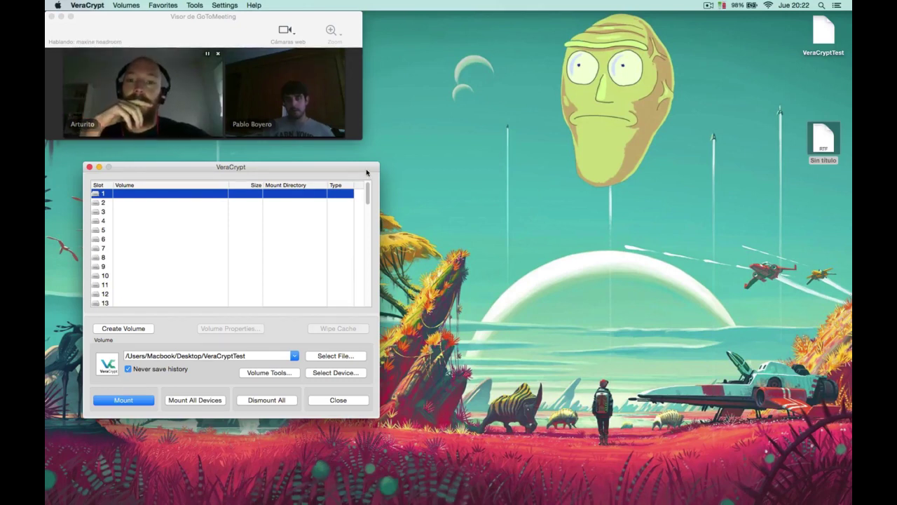
mouse_move(313, 496)
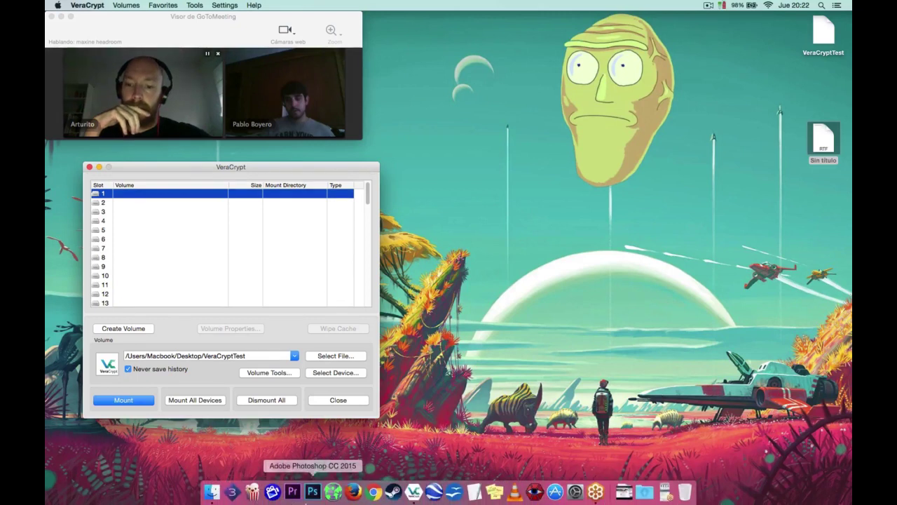
click(213, 492)
drag(320, 99, 471, 95)
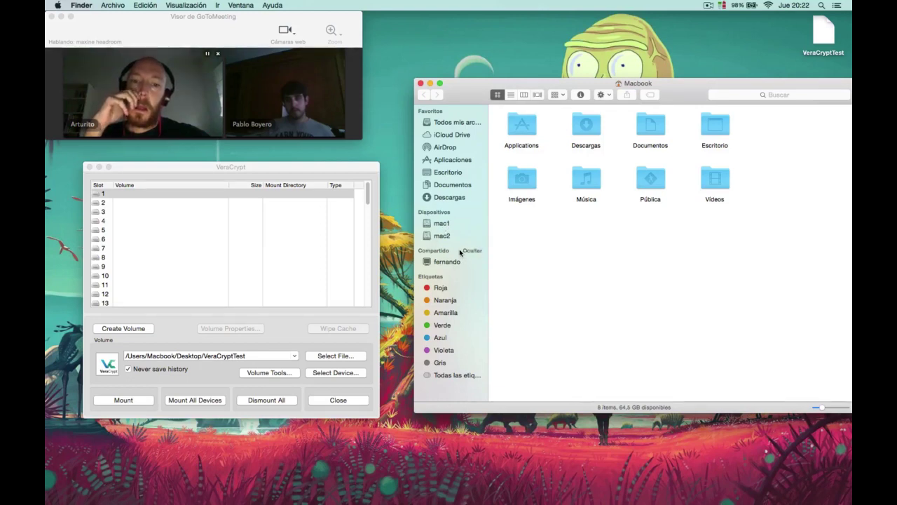
click(421, 84)
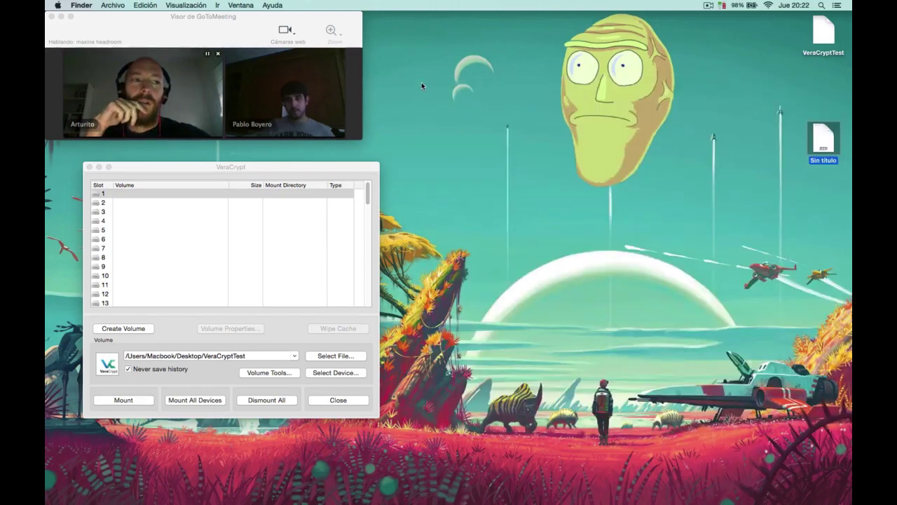
click(829, 40)
key(space)
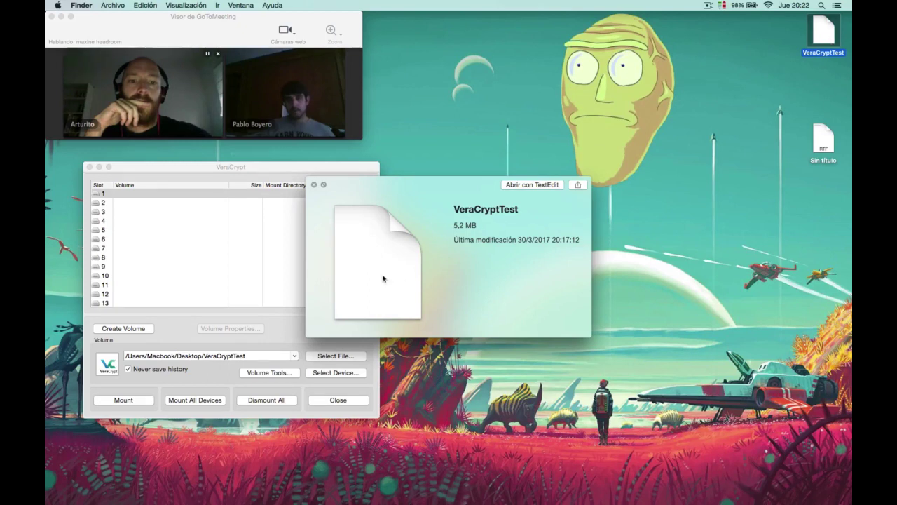
click(314, 185)
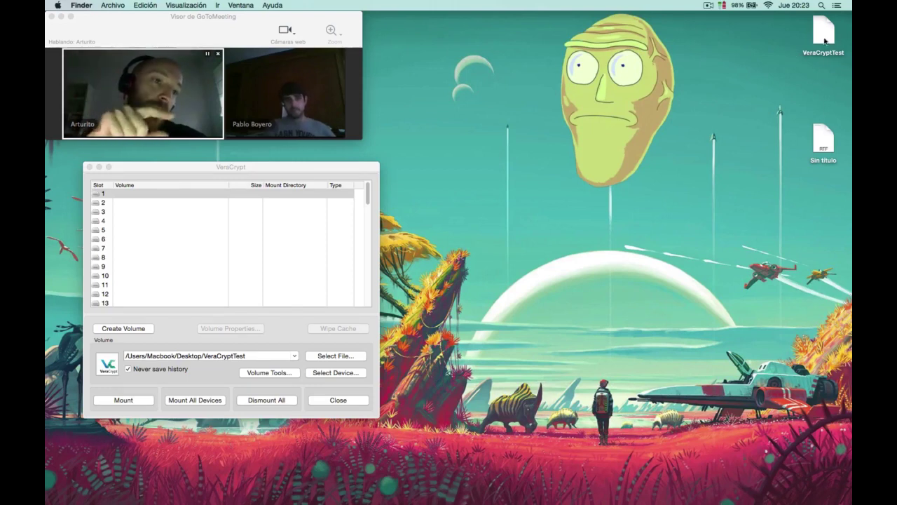
click(831, 37)
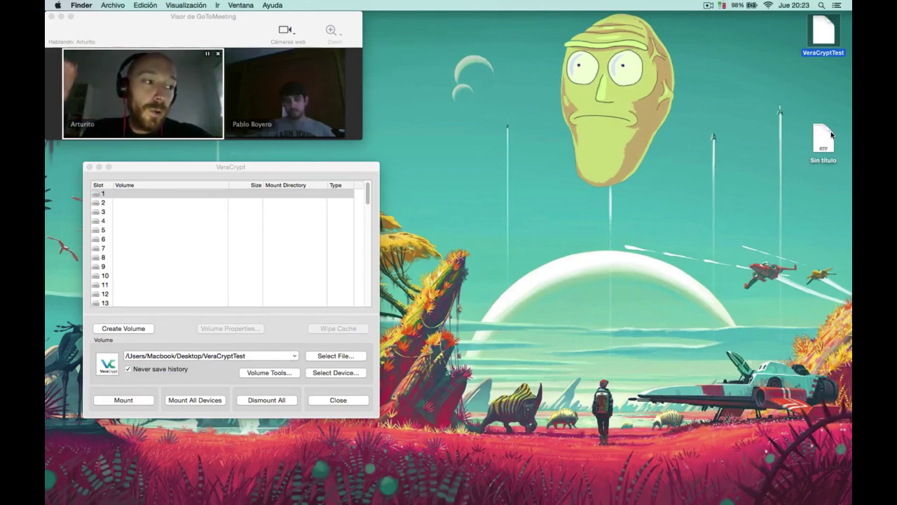
click(793, 118)
click(828, 35)
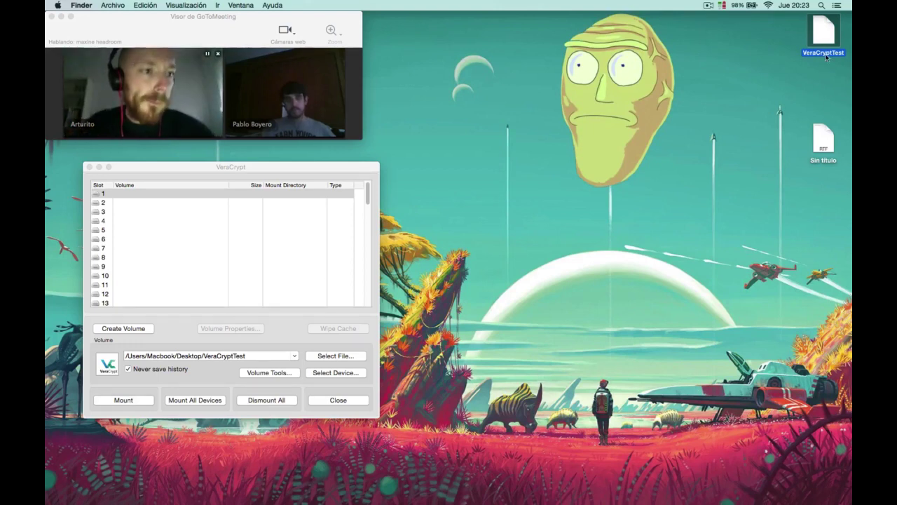
Rename the desktop VeraCryptTest file to VeraCryptTest.pdf, accepting the added .pdf extension.
click(824, 53)
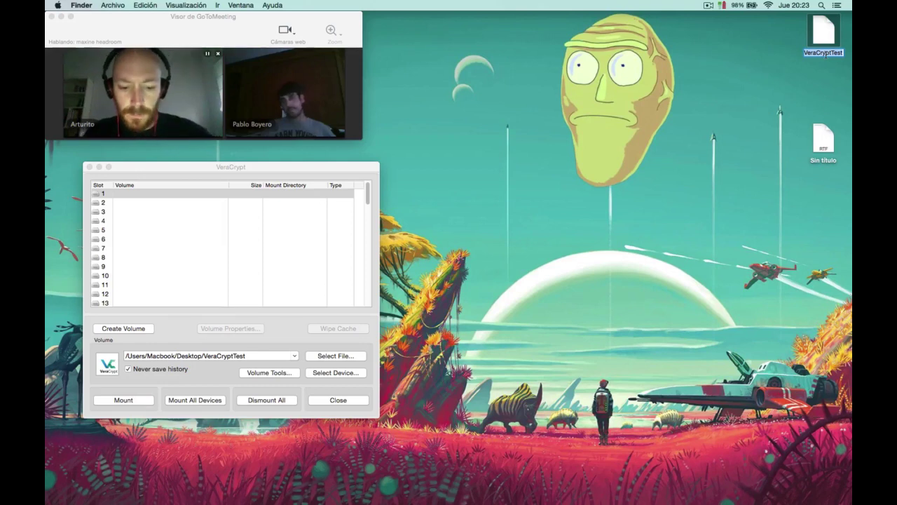
key(Right)
text(.pdf)
key(Return)
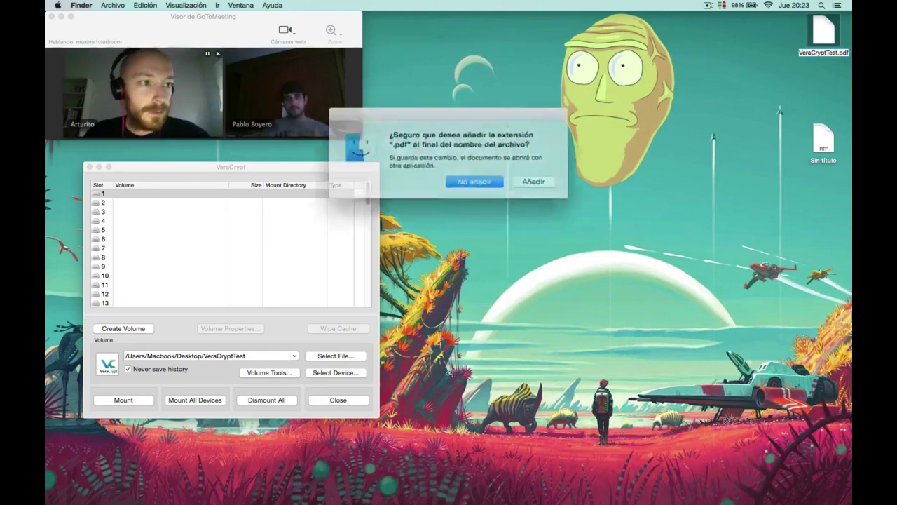
click(520, 177)
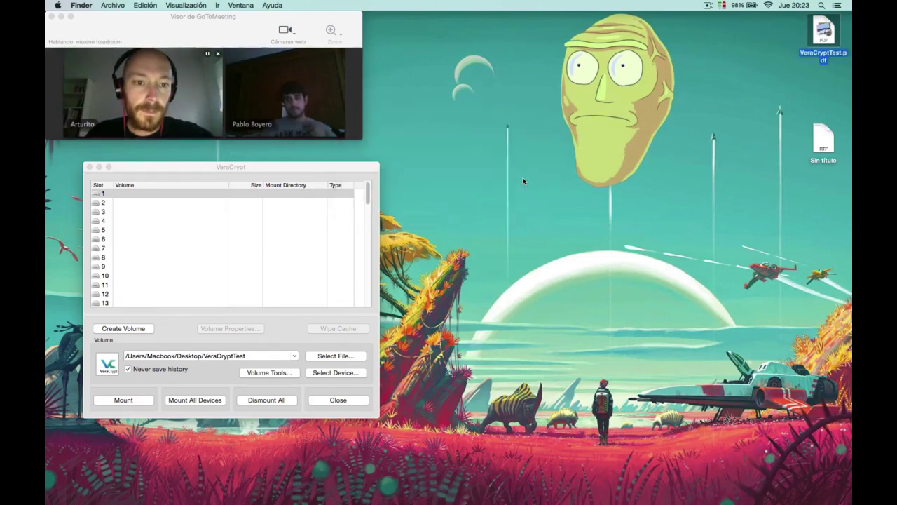
click(715, 166)
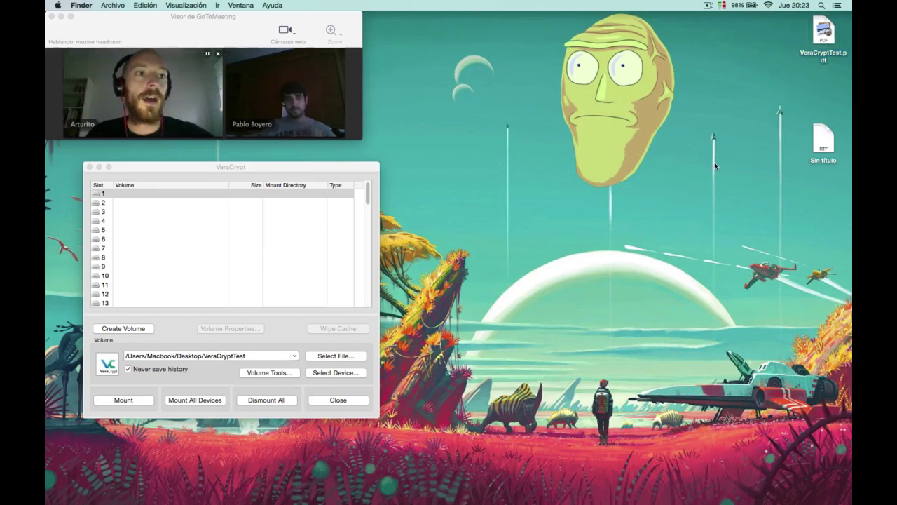
drag(250, 166, 554, 91)
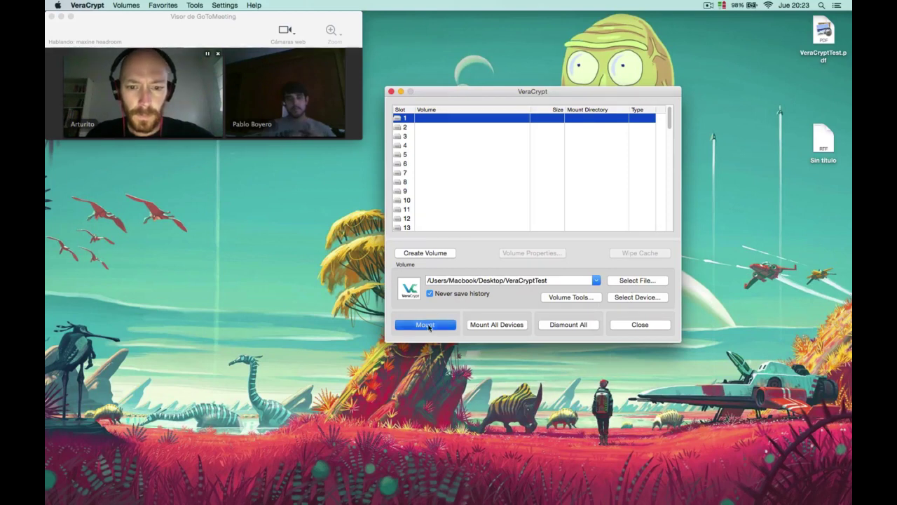
click(427, 325)
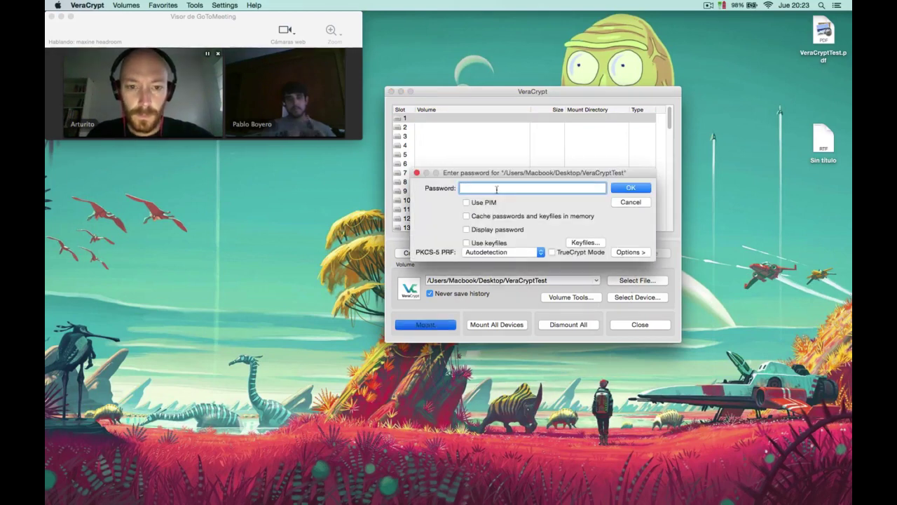
click(466, 229)
click(475, 190)
key(super+v)
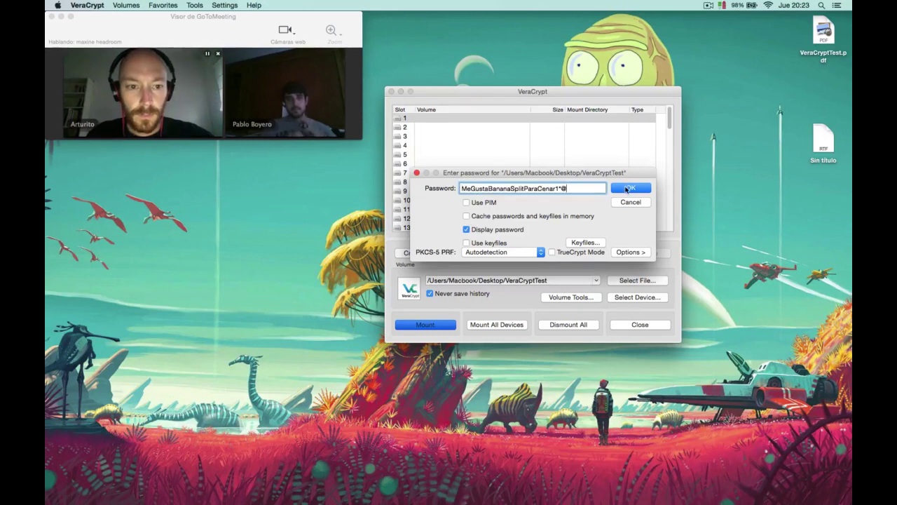
click(626, 189)
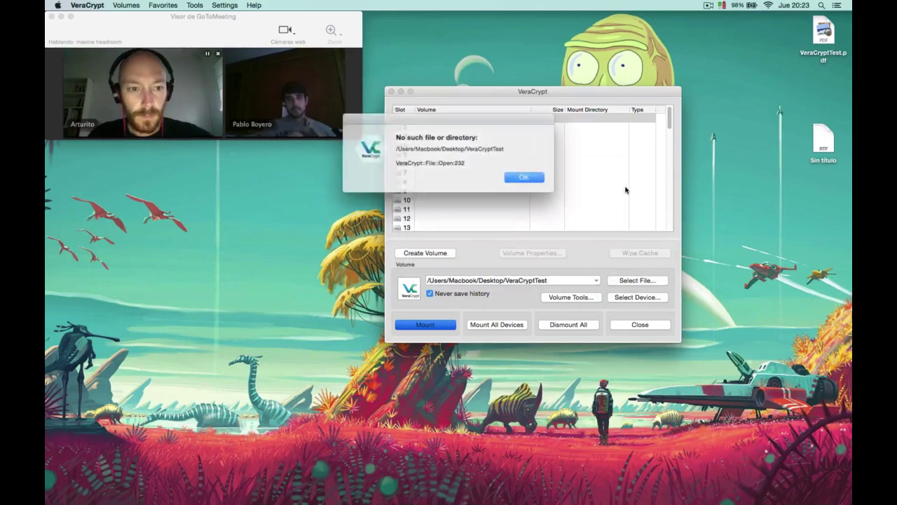
click(510, 177)
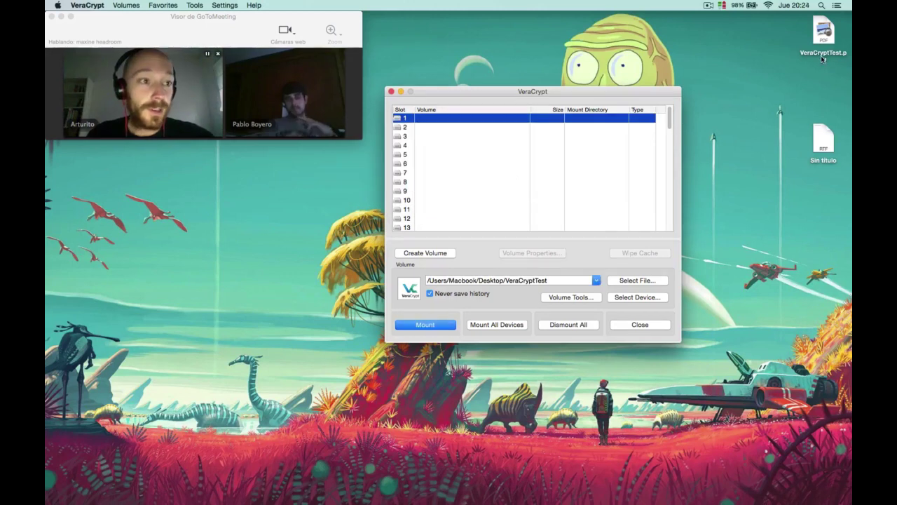
Select VeraCryptTest.pdf as the volume and mount it with the pasted password.
click(652, 282)
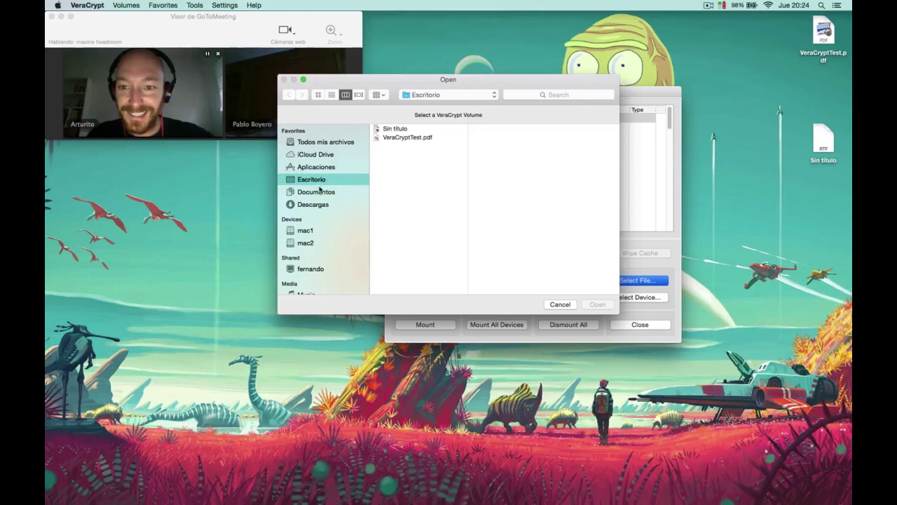
double_click(402, 138)
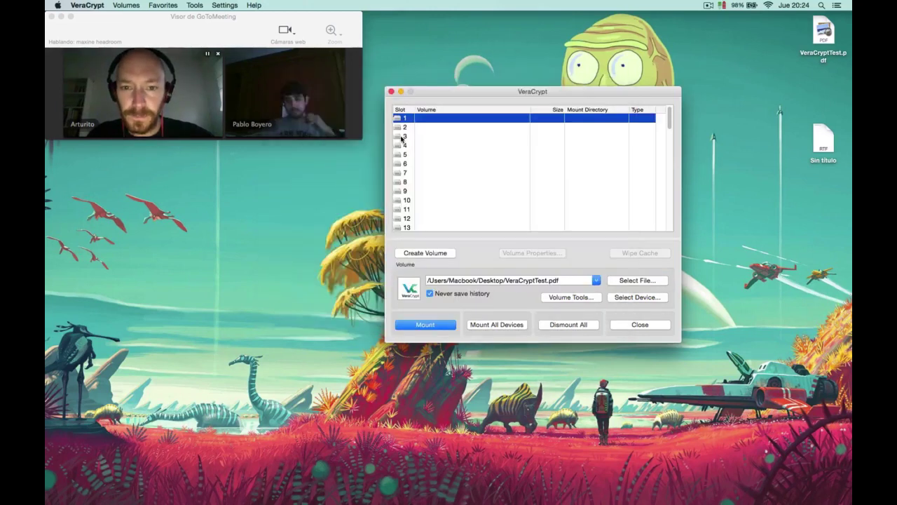
click(436, 326)
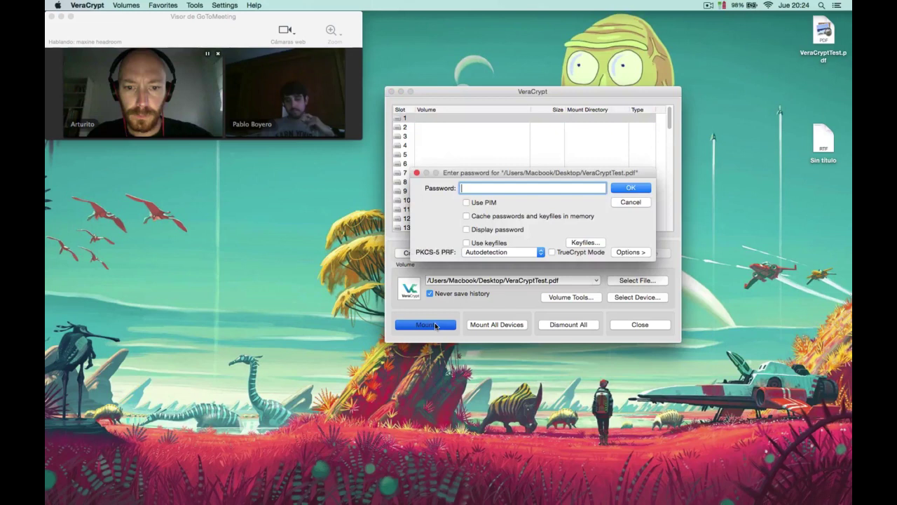
click(466, 229)
click(481, 189)
key(super+v)
click(630, 189)
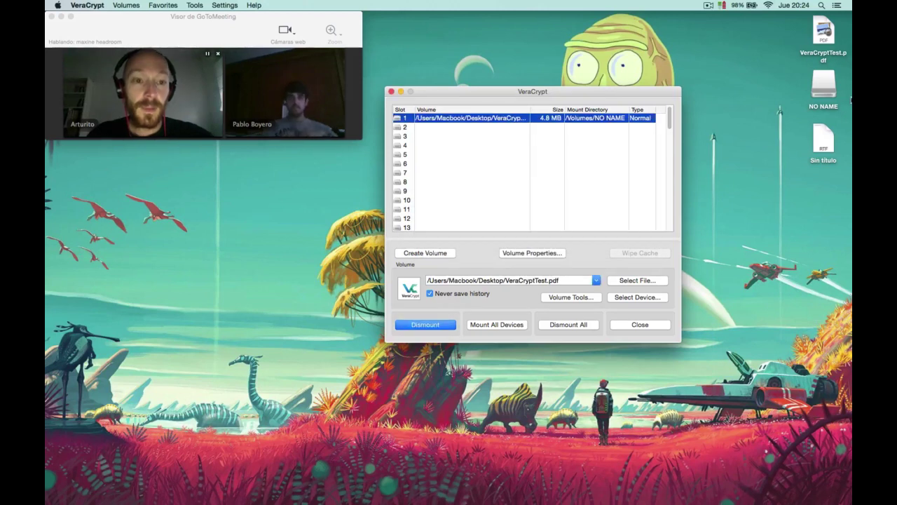
Open and close the mounted NO NAME disk, then select slot 1.
double_click(825, 87)
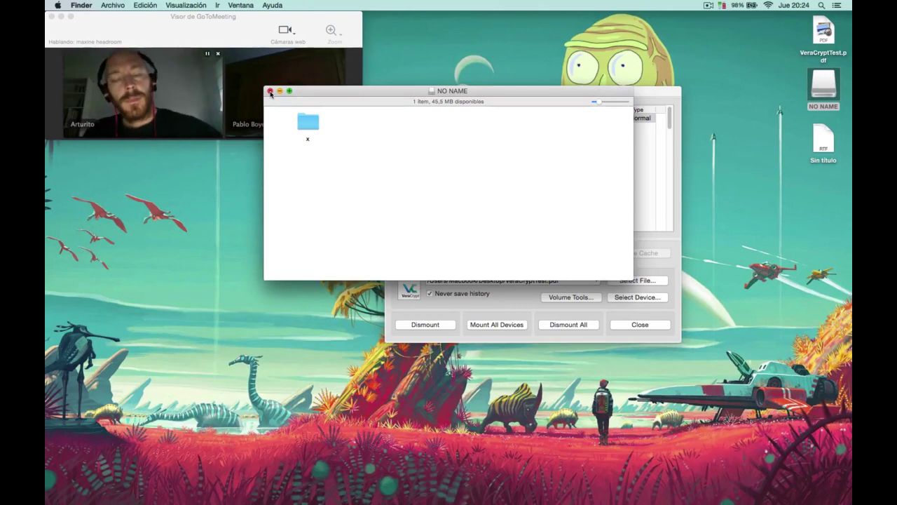
click(270, 93)
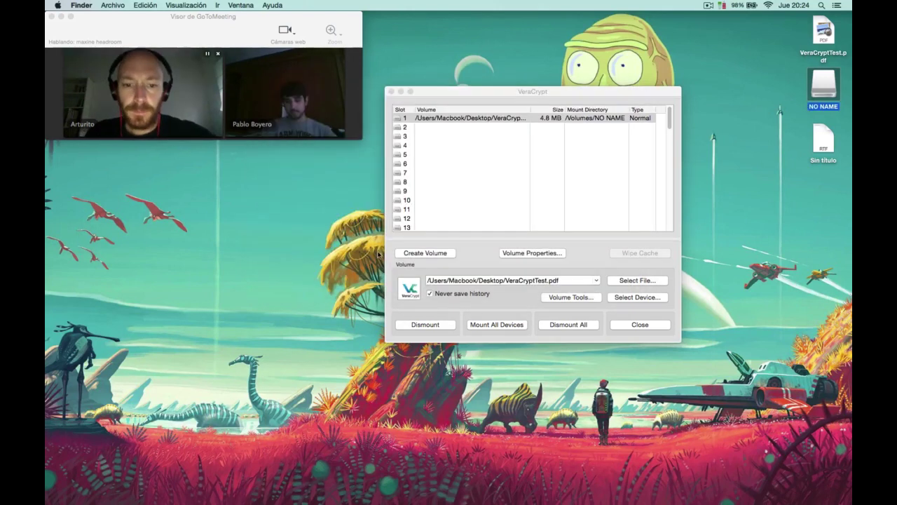
click(415, 327)
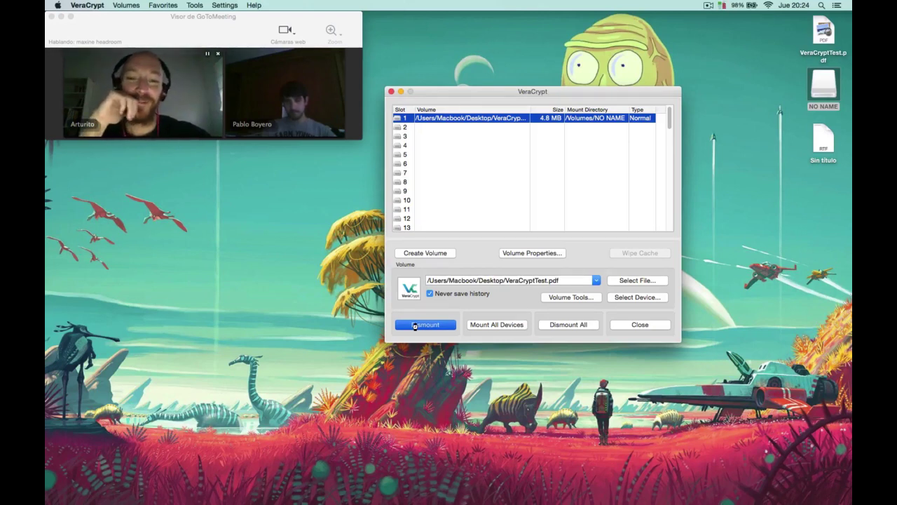
Dismount NO NAME and try opening VeraCryptTest.pdf, dismissing the cannot-open error.
click(415, 325)
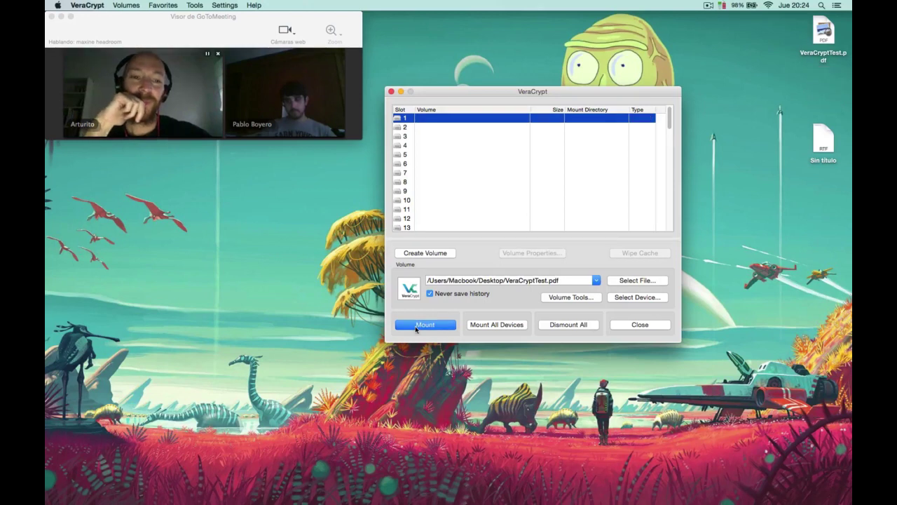
click(828, 34)
drag(828, 34, 778, 69)
double_click(778, 66)
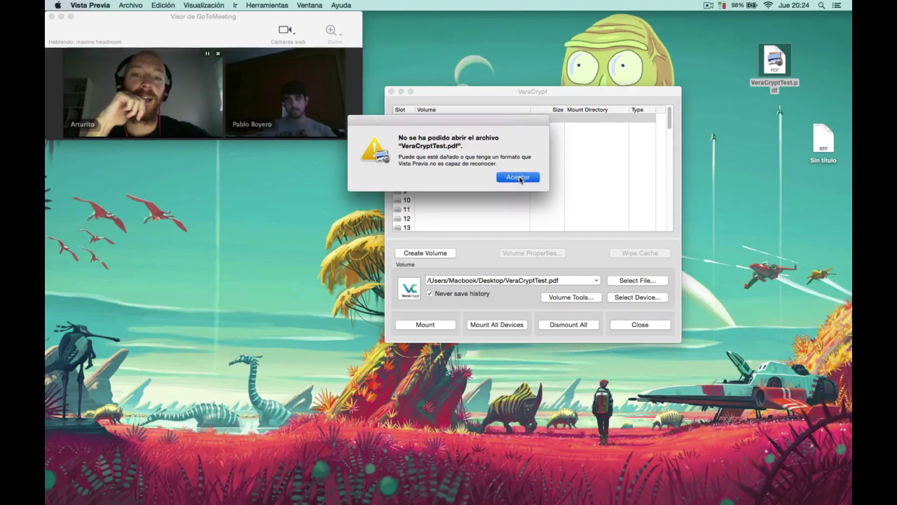
click(519, 179)
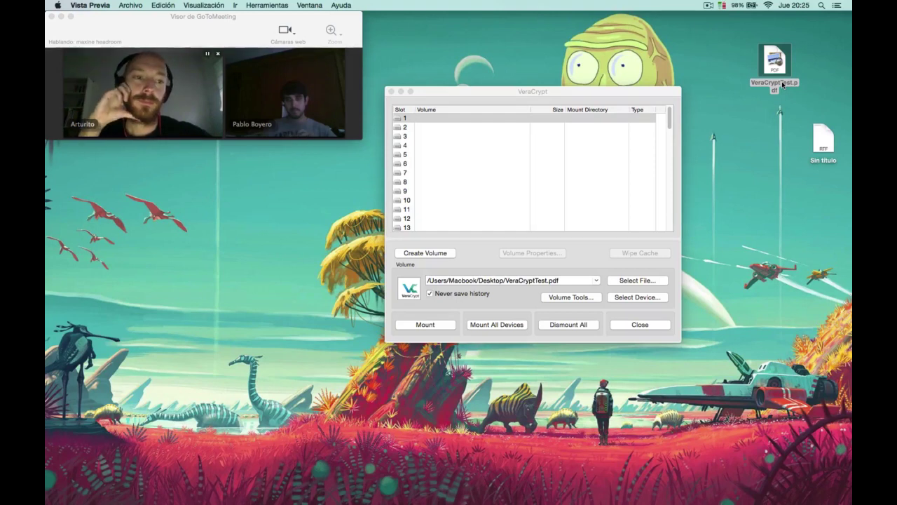
Move VeraCryptTest.pdf back to the desktop's top-right corner.
click(754, 236)
drag(777, 64, 828, 42)
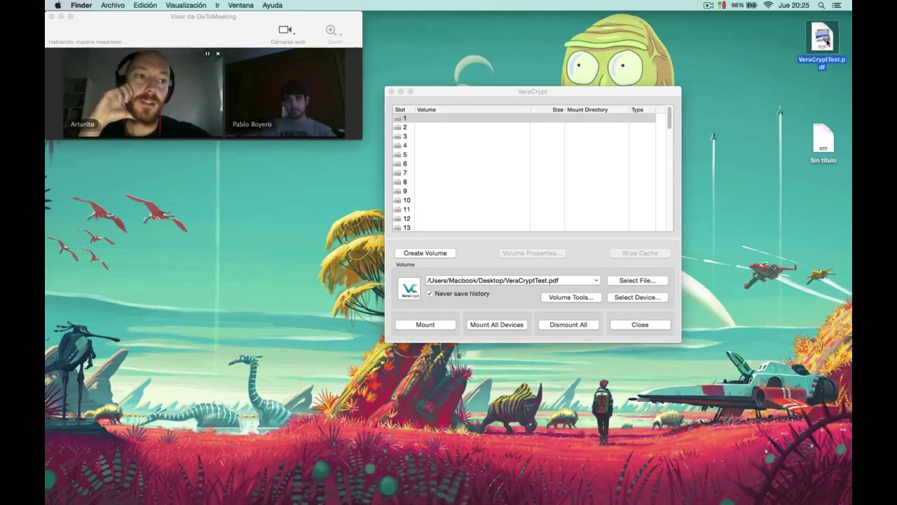
click(746, 128)
Restore the GoToMeeting control panel with Asistentes expanded and Chat collapsed.
drag(653, 92, 649, 21)
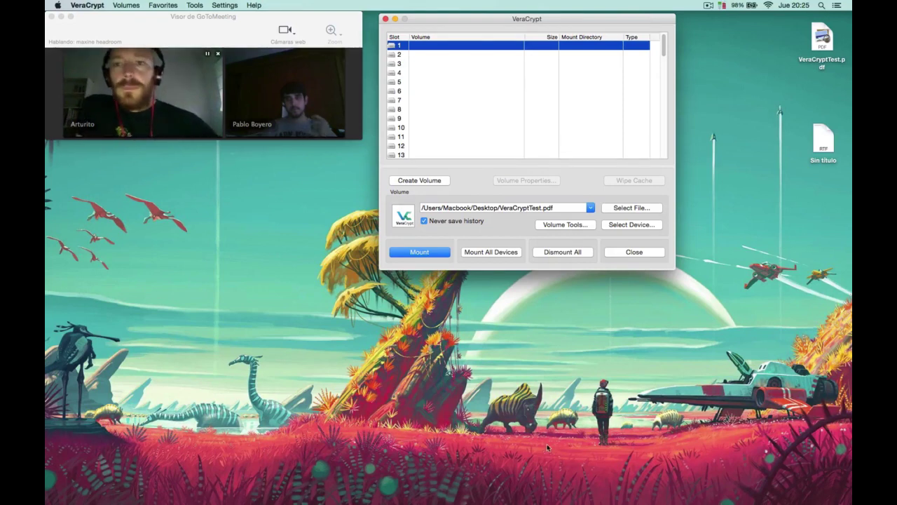
mouse_move(573, 494)
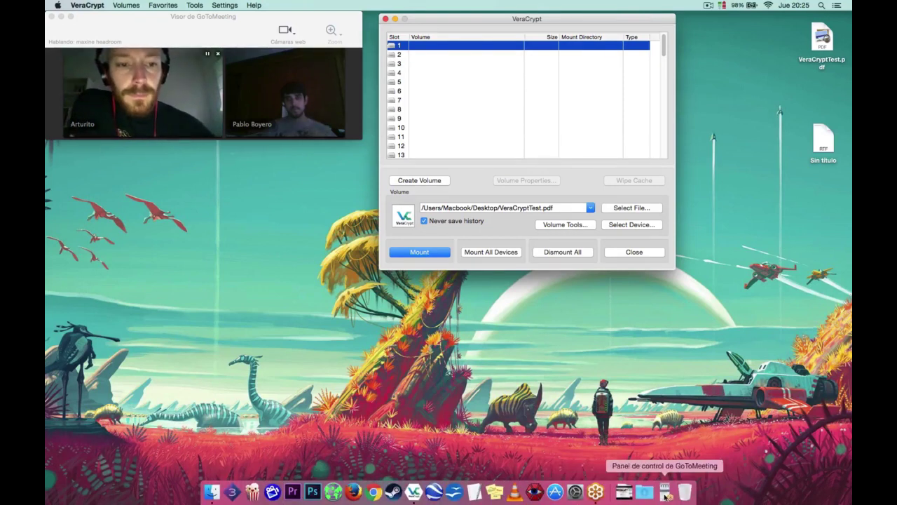
click(665, 494)
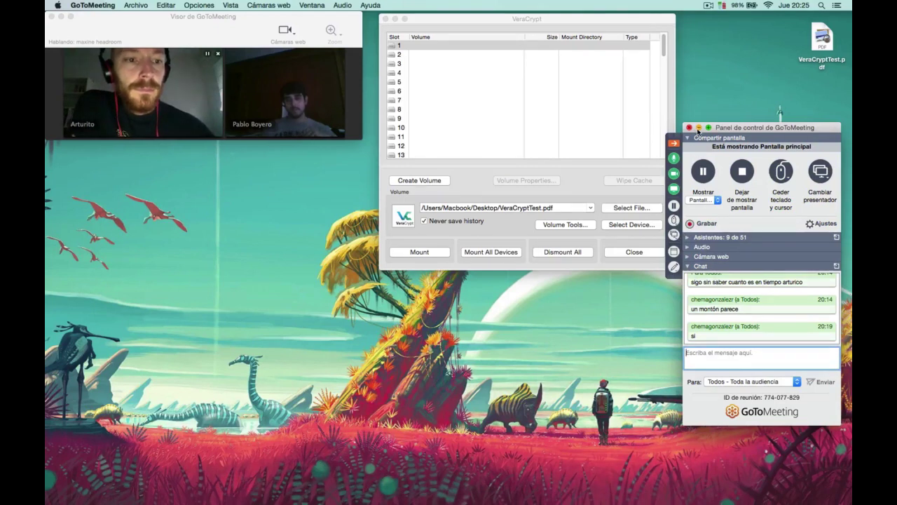
click(687, 238)
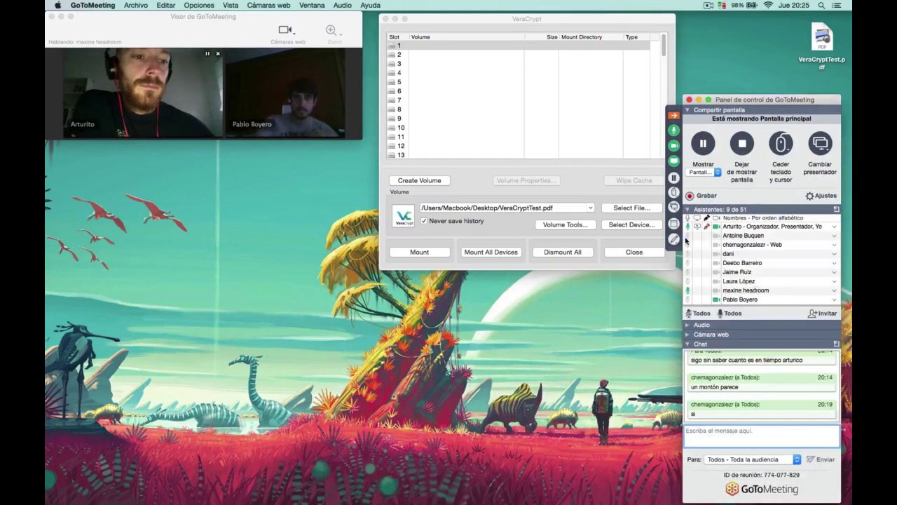
click(687, 344)
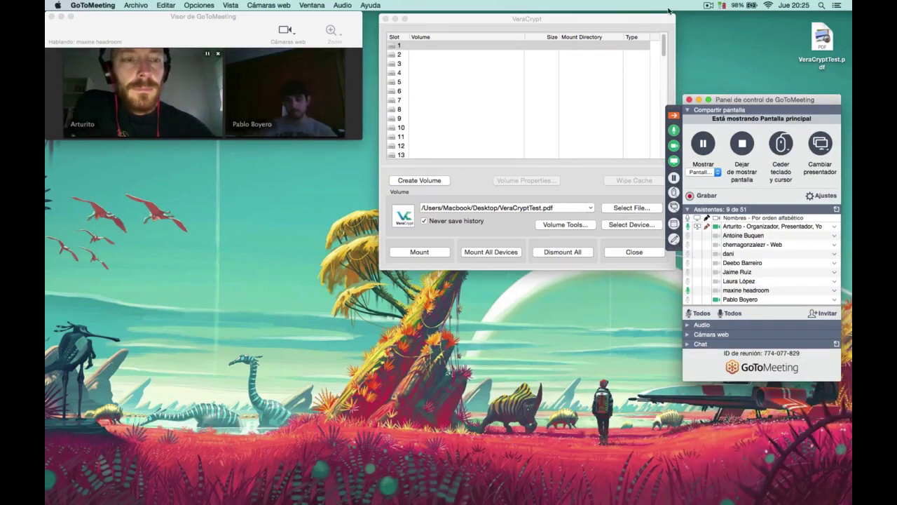
Shift the VeraCrypt window slightly left and switch focus to Finder's system menu.
drag(646, 19, 632, 19)
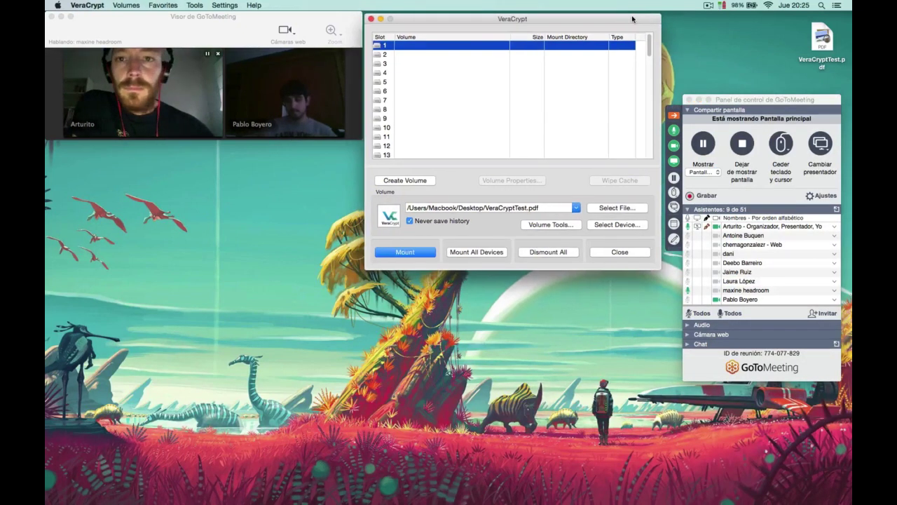
key(super+Tab)
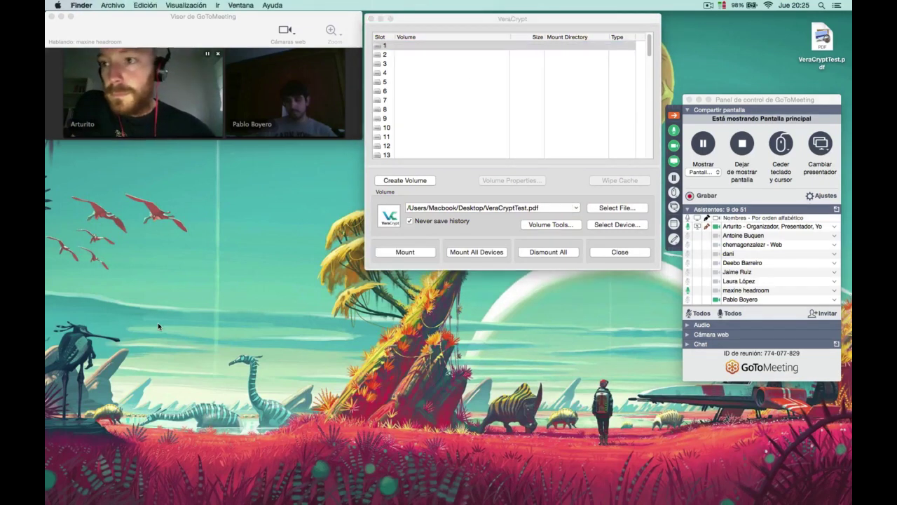
click(56, 4)
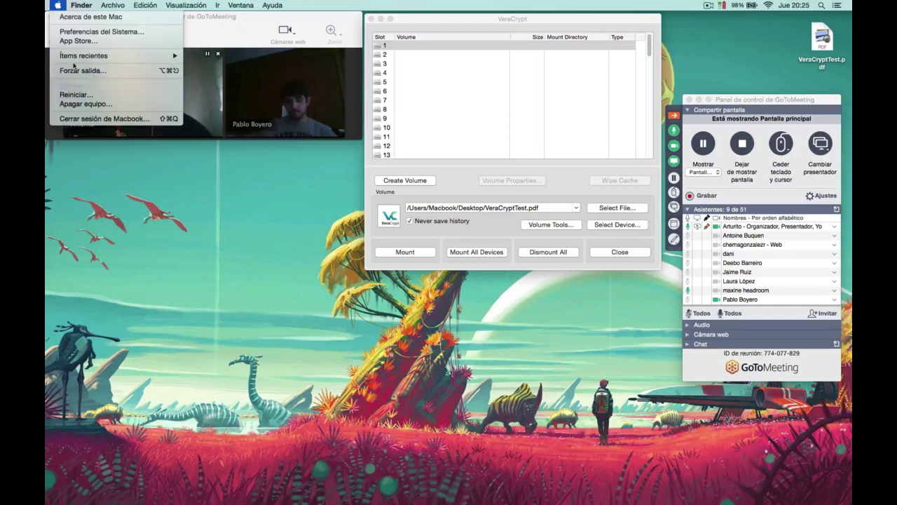
Open System Preferences, close it, and reopen it.
click(91, 31)
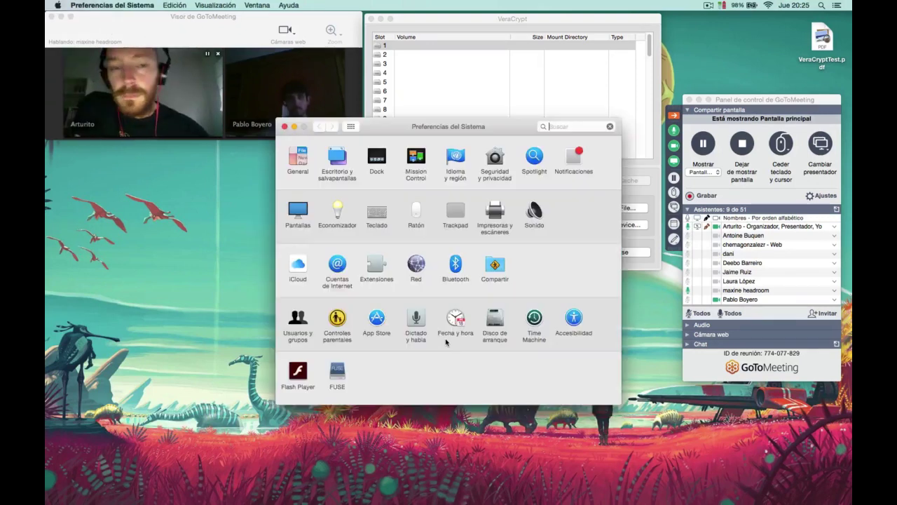
mouse_move(434, 129)
mouse_down()
mouse_move(420, 124)
mouse_move(421, 138)
mouse_up()
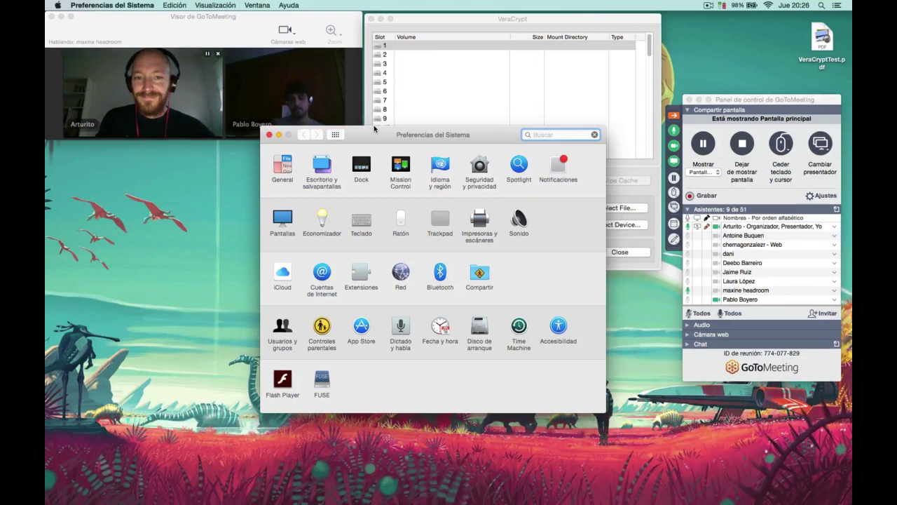
click(270, 134)
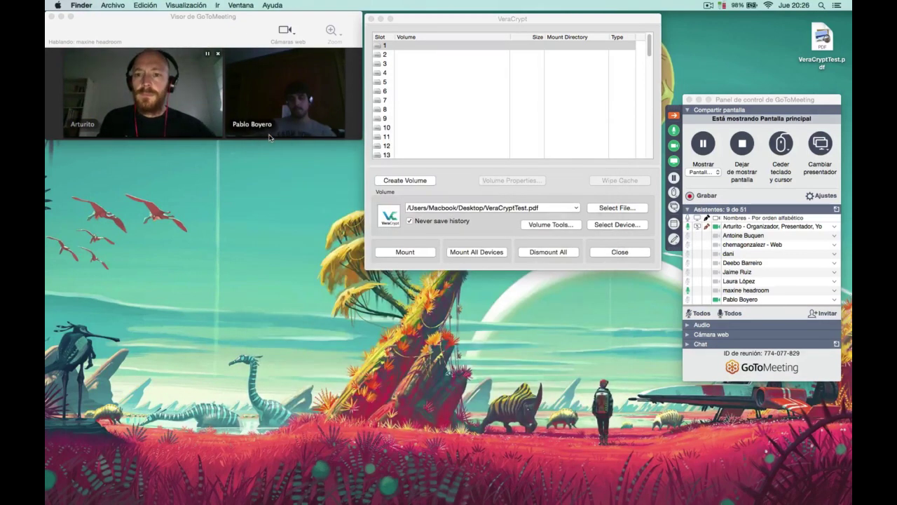
mouse_move(301, 498)
click(586, 492)
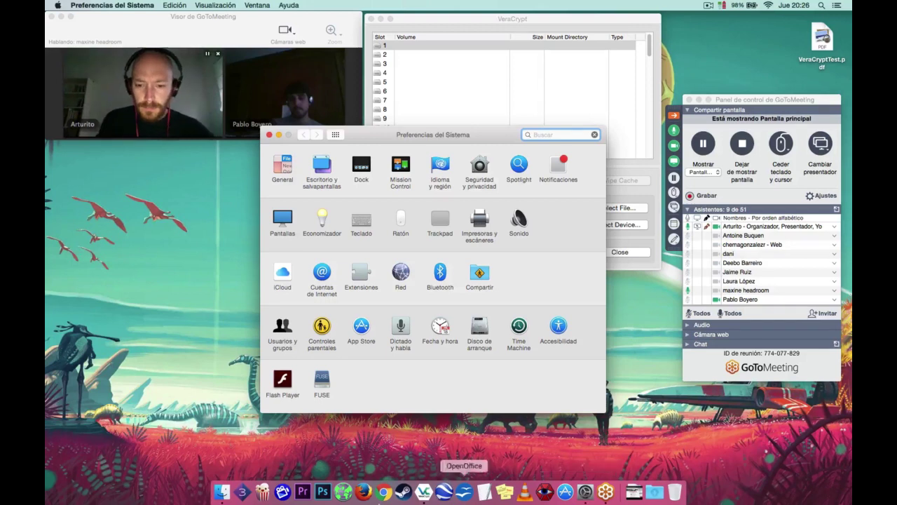
Browse Finder to Aplicaciones > Utilidades and launch Utilidad de Discos.
click(221, 492)
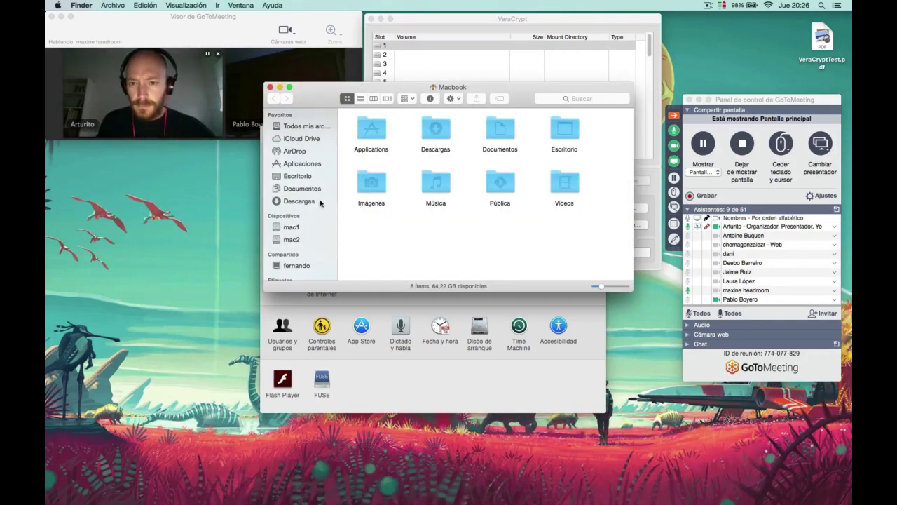
click(305, 166)
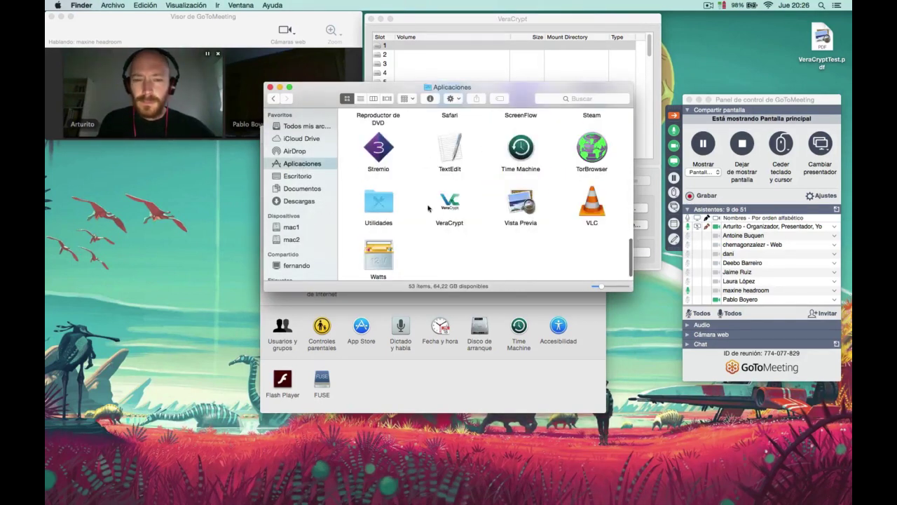
scroll(446, 236, up, 1)
double_click(374, 202)
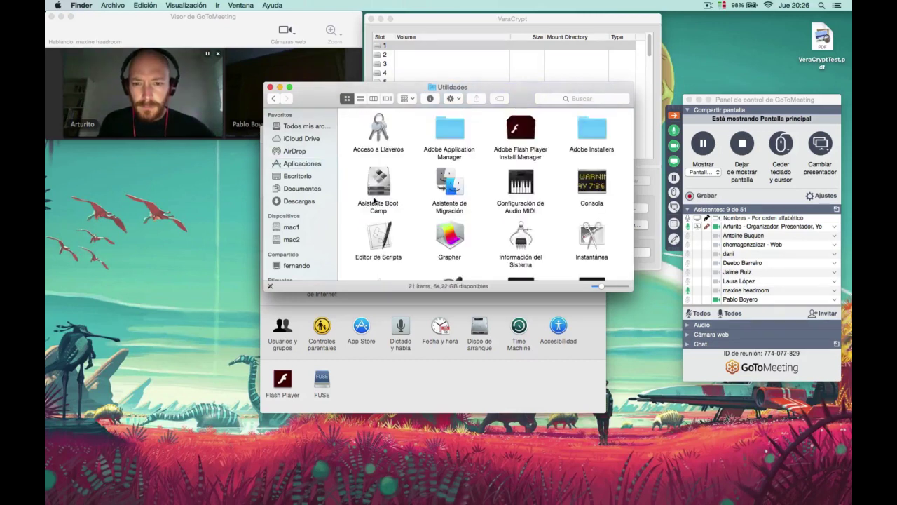
scroll(495, 159, down, 5)
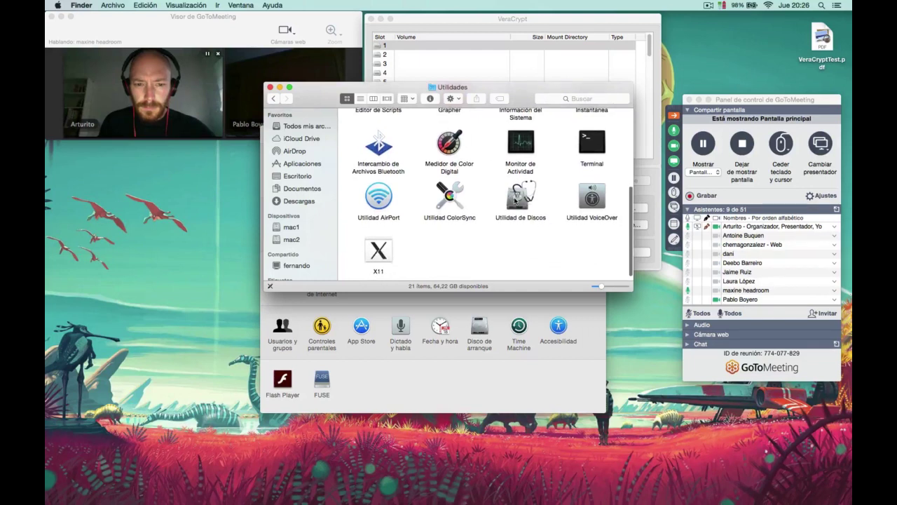
double_click(516, 200)
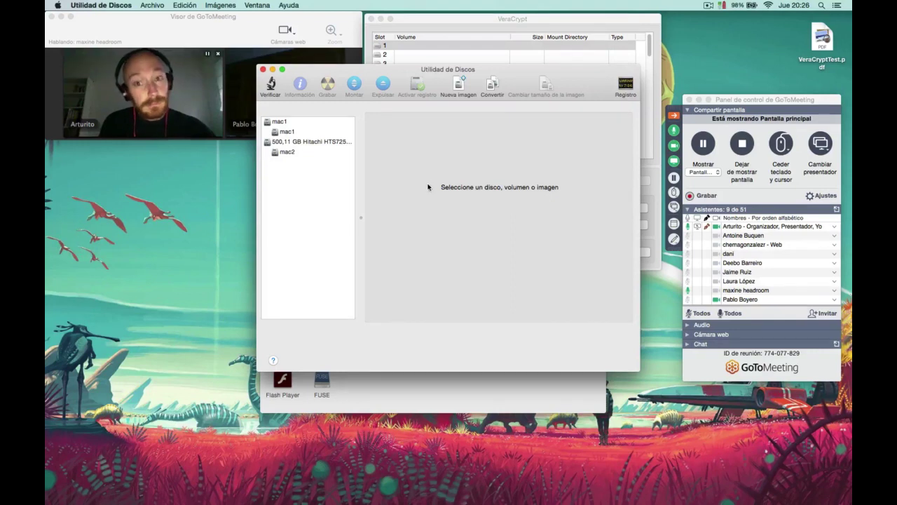
Close Disk Utility, the Utilidades folder and System Preferences, then quit VeraCrypt.
click(262, 69)
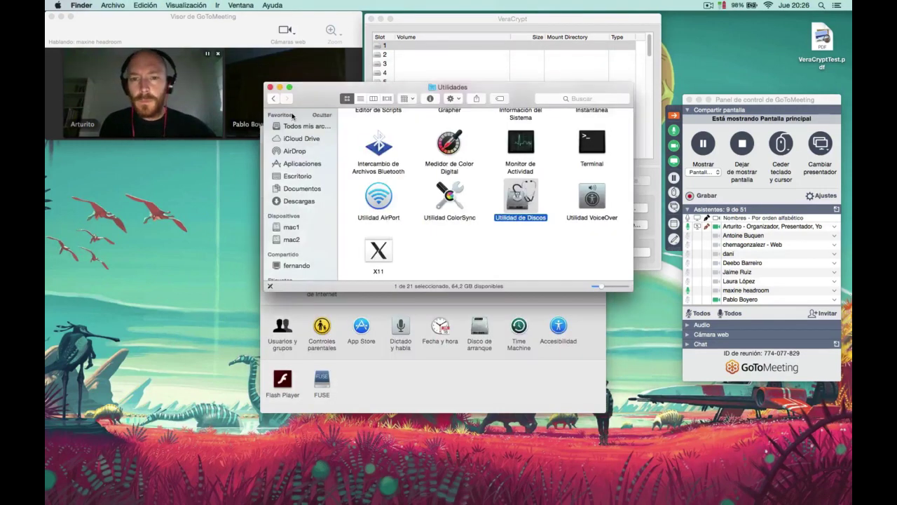
click(270, 87)
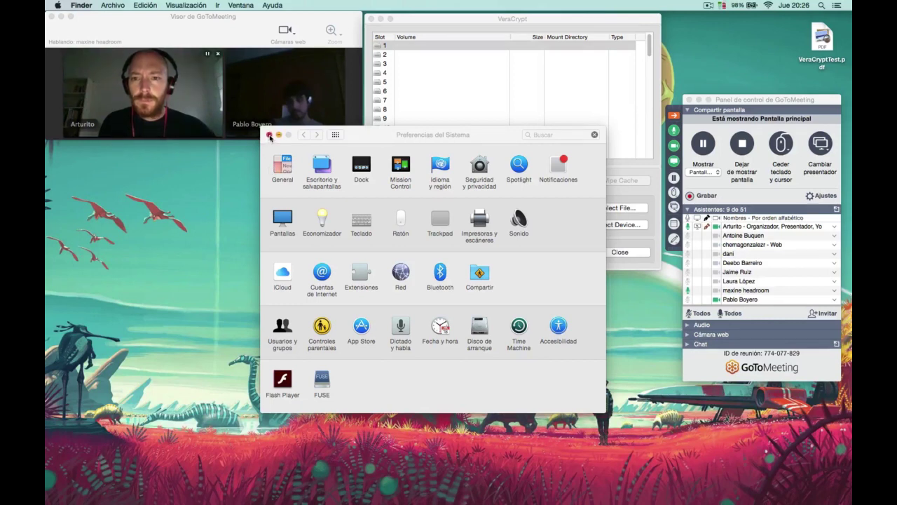
click(270, 136)
click(484, 93)
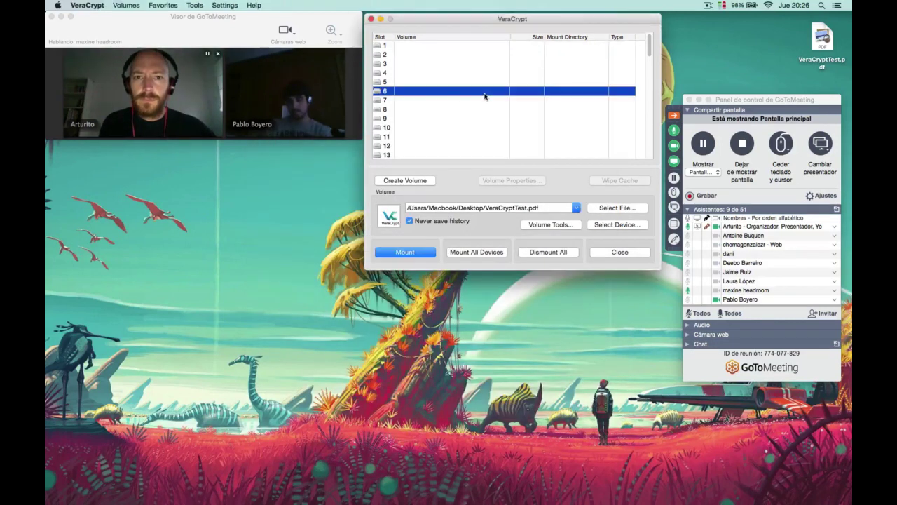
click(88, 4)
click(99, 94)
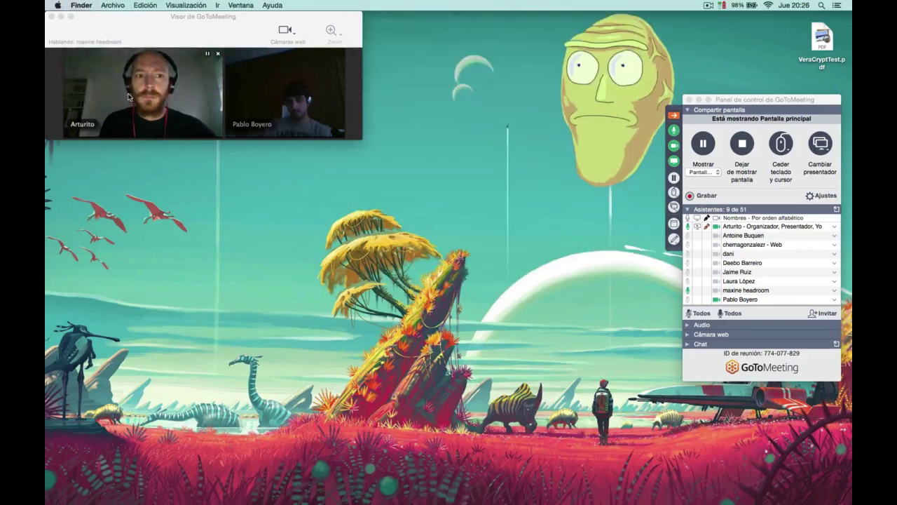
Select VeraCryptTest.pdf and Sin título on the desktop and drag them to the Dock.
click(786, 109)
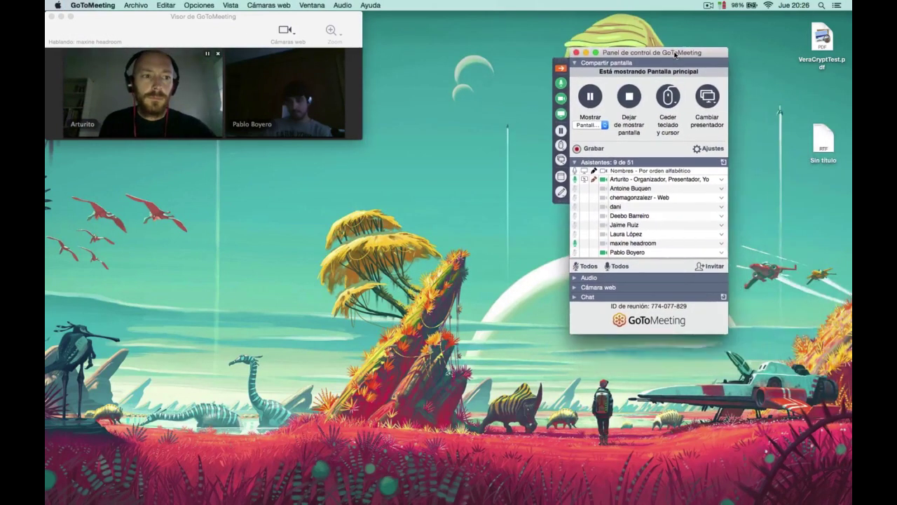
drag(795, 31, 824, 197)
drag(824, 144, 654, 494)
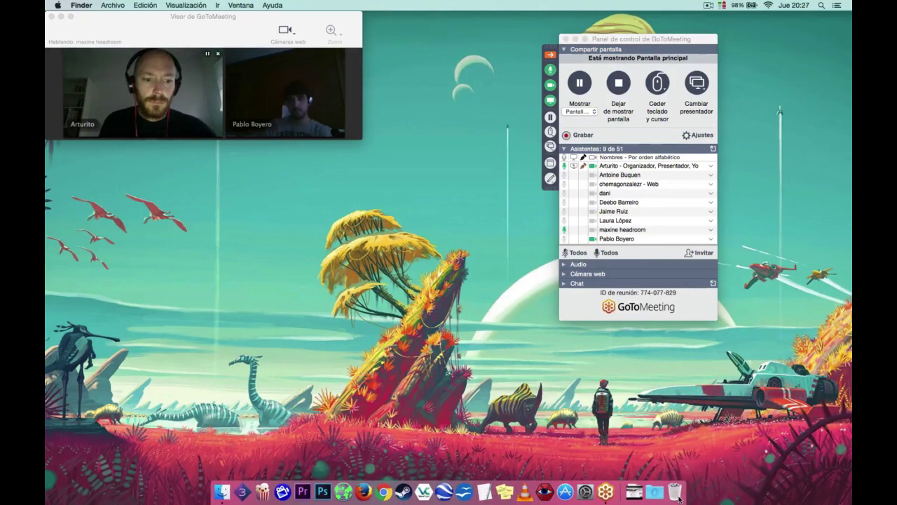
Launch Firefox on the earth wind map and move the meeting panel top-right.
click(362, 493)
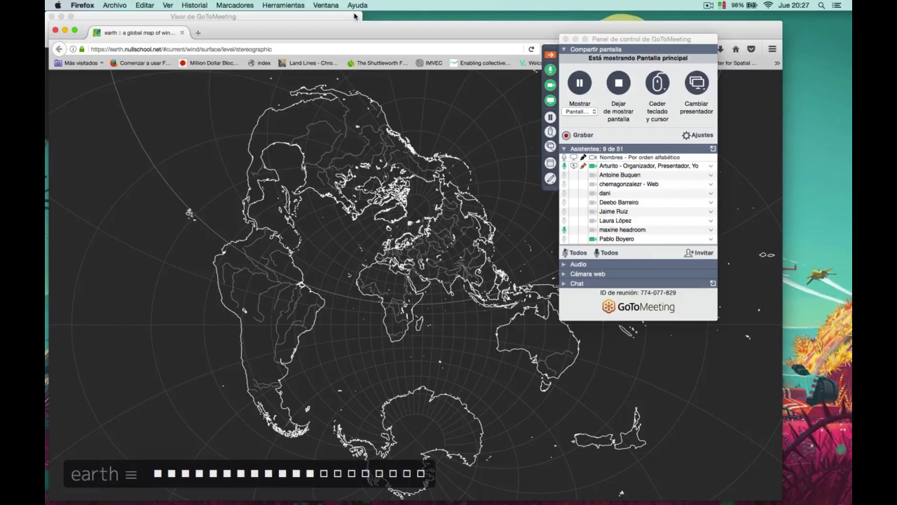
click(355, 17)
drag(654, 38, 797, 16)
drag(490, 34, 510, 29)
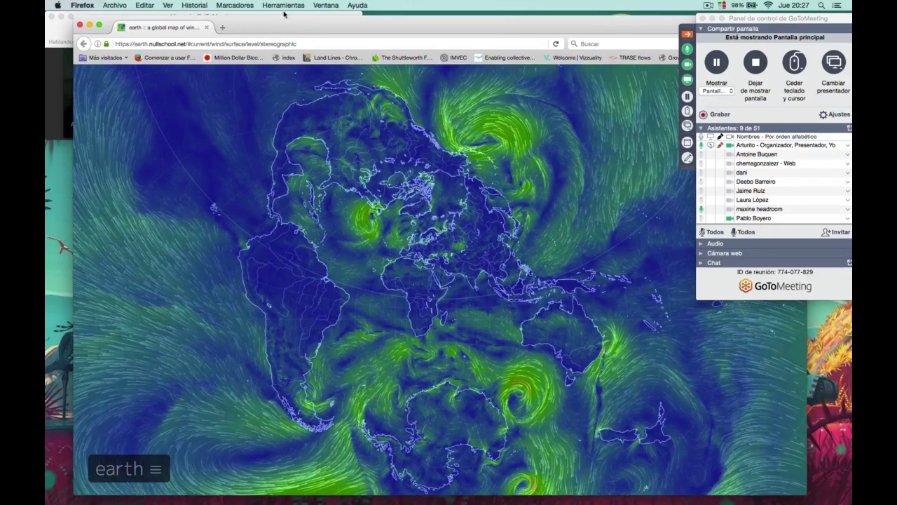
click(50, 34)
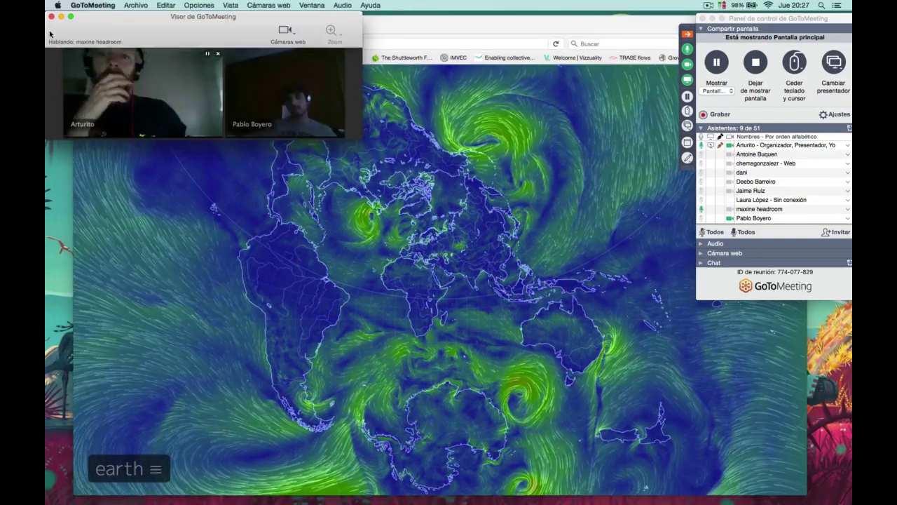